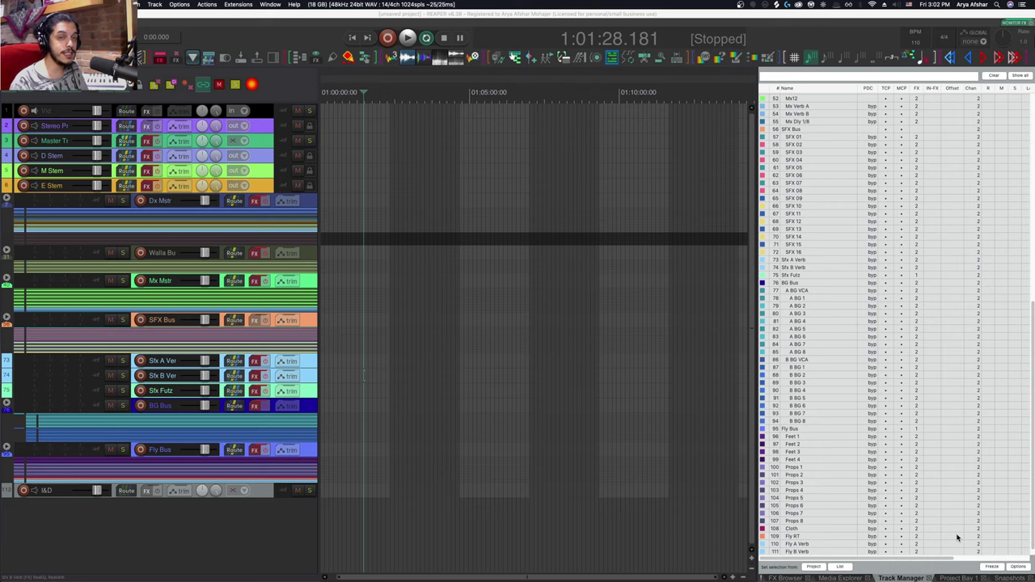
Step: Show the Project Bay's FX list with instance counts, such as ReaEQ at 100 and ReaComp at 60
{"action": "left_click", "coordinate": [959, 577]}
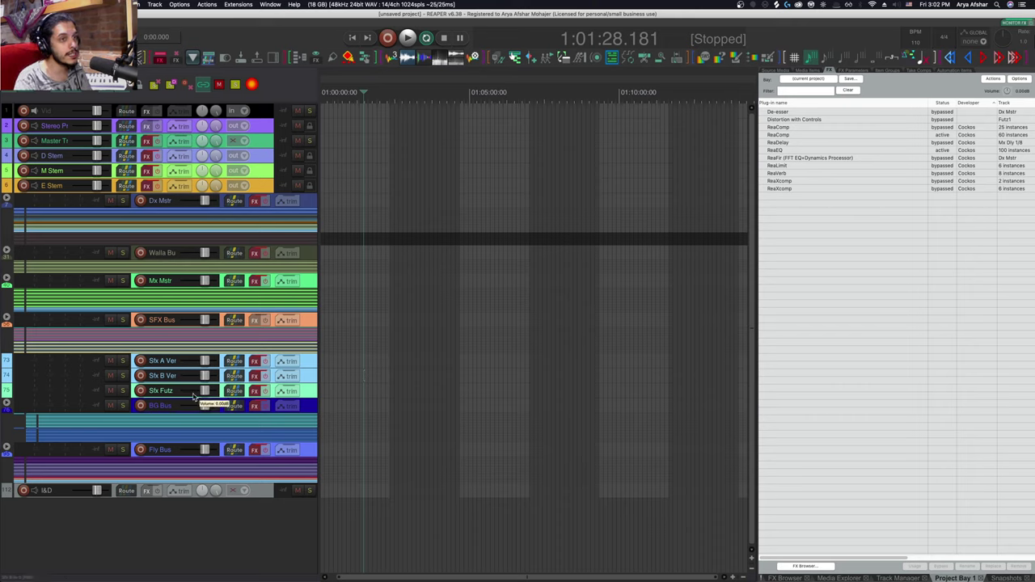
Step: Unfold the SFX Bus folder to reveal SFX 01–16, then scroll down the track list
{"action": "left_click", "coordinate": [6, 320]}
{"action": "scroll", "coordinate": [121, 340], "scroll_direction": "down", "scroll_amount": 3}
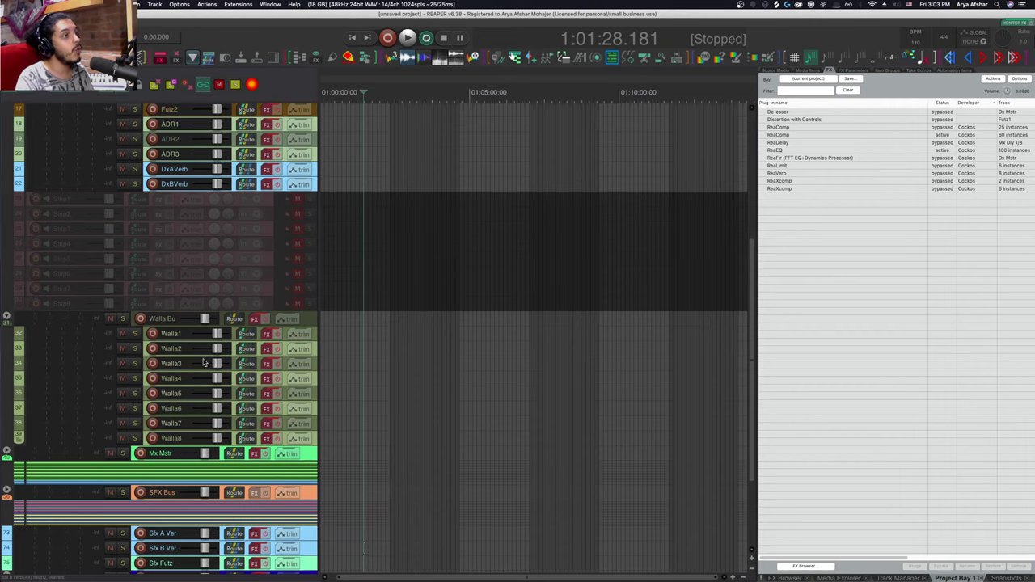
Step: Scroll the track panel up to the stem tracks and the dialogue tracks Dx1 through DxBVerb
{"action": "mouse_move", "coordinate": [255, 321]}
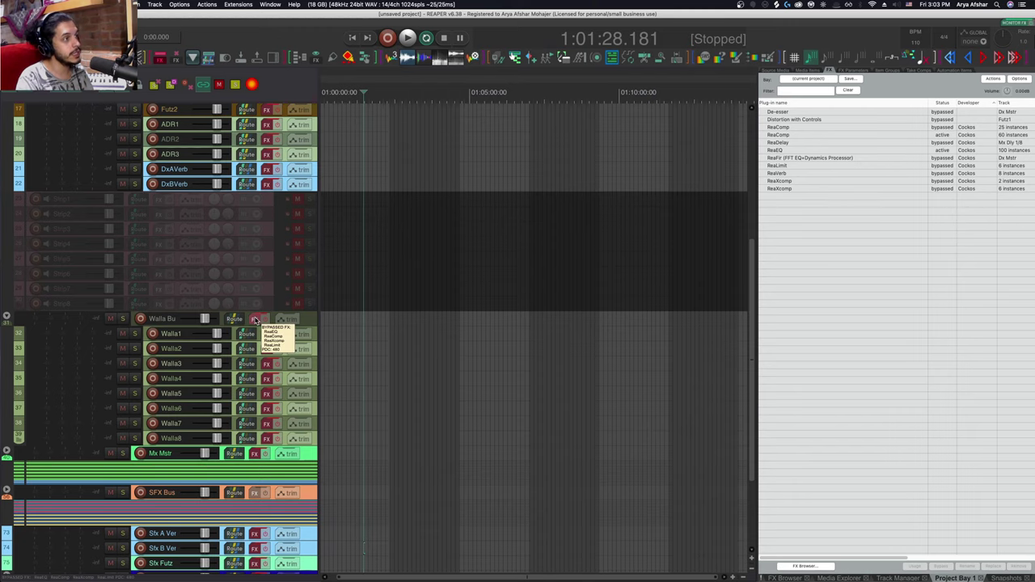
{"action": "scroll", "coordinate": [271, 439], "scroll_direction": "up", "scroll_amount": 5}
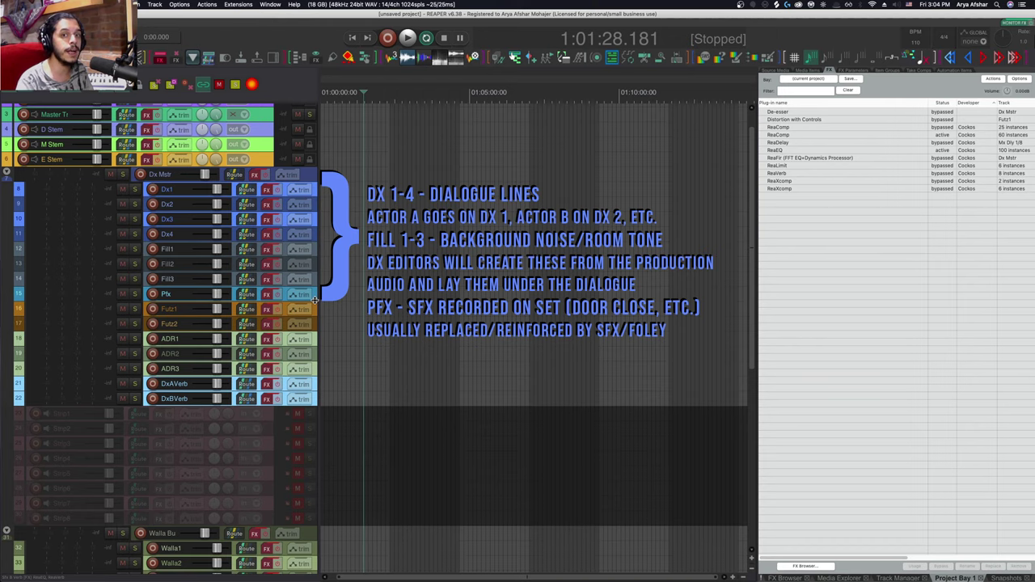
{"action": "scroll", "coordinate": [335, 356], "scroll_direction": "up", "scroll_amount": 1}
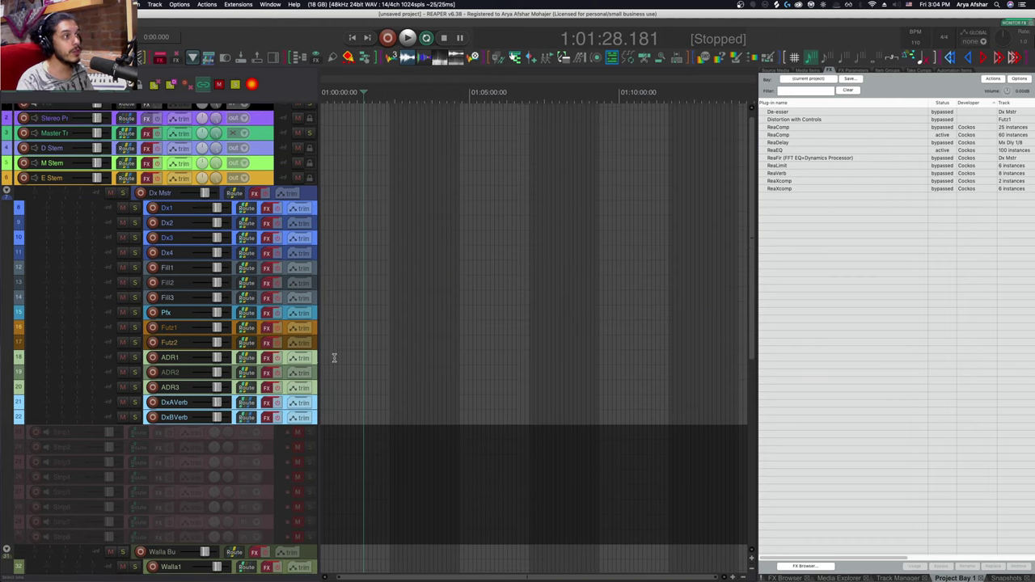
{"action": "scroll", "coordinate": [341, 372], "scroll_direction": "down", "scroll_amount": 1}
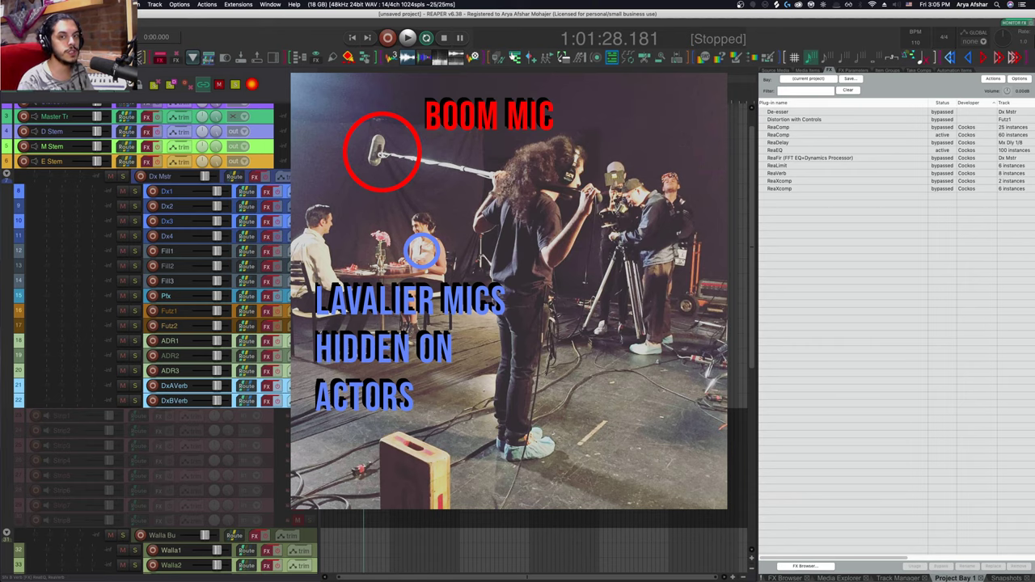
{"action": "scroll", "coordinate": [322, 383], "scroll_direction": "up", "scroll_amount": 2}
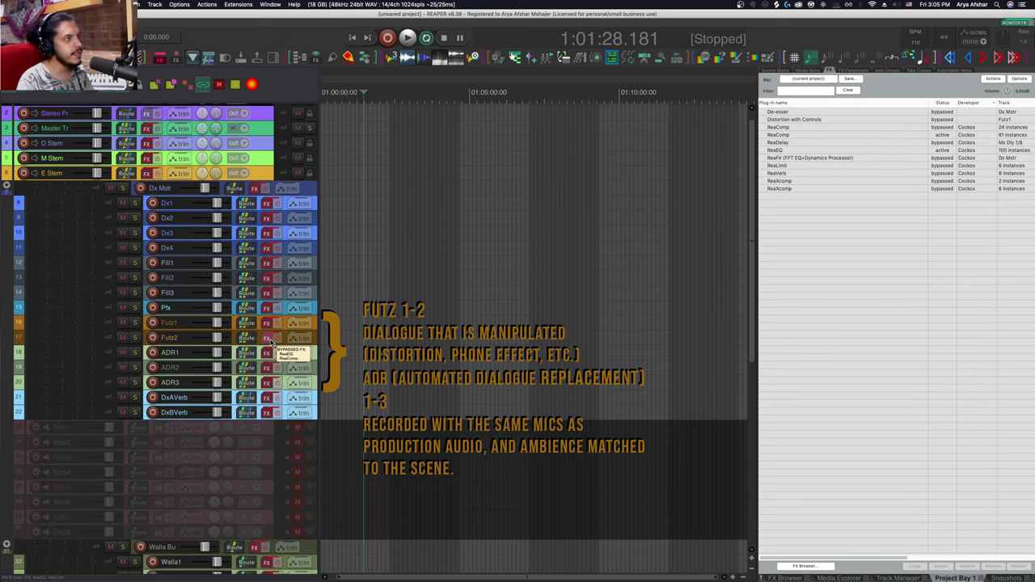
{"action": "left_click", "coordinate": [270, 324]}
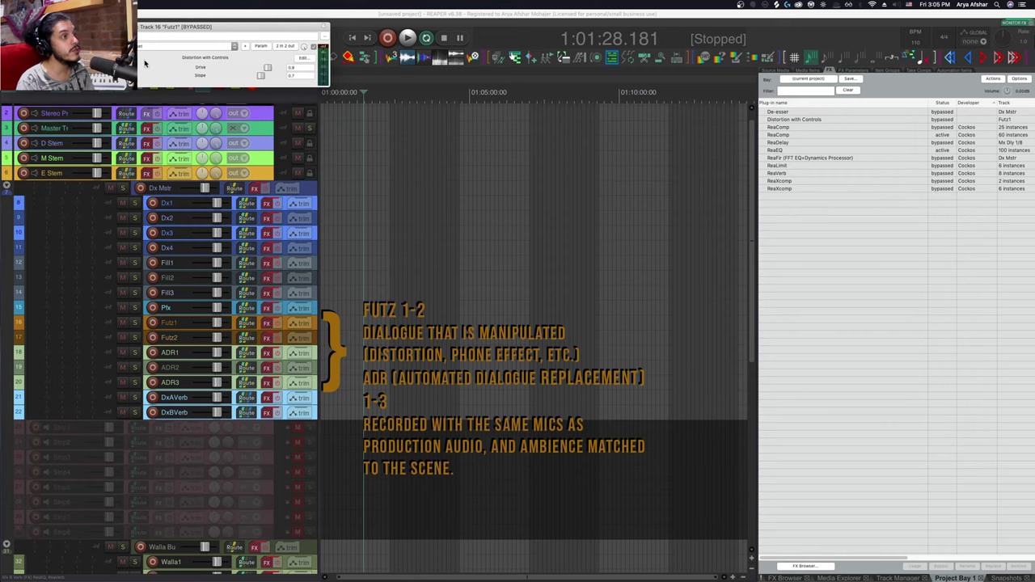
{"action": "key", "text": "Escape"}
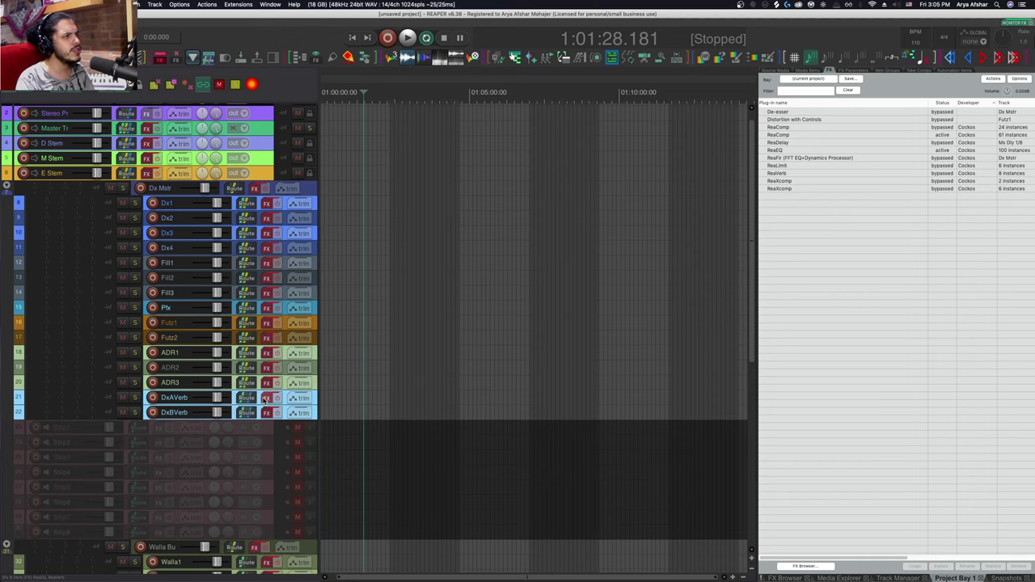
Step: Switch the docker from Project Bay to the Track Manager listing every template track
{"action": "mouse_move", "coordinate": [267, 416]}
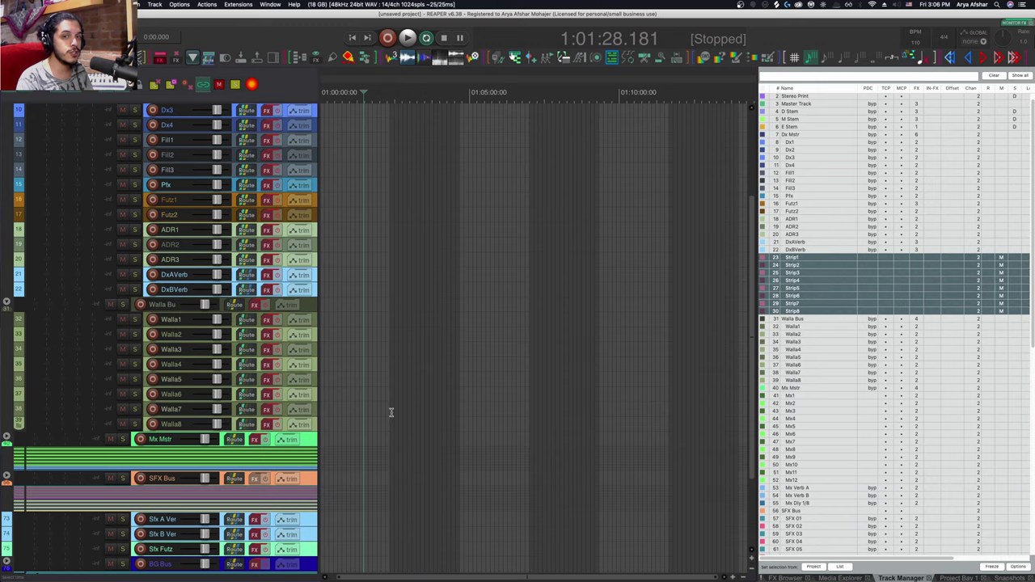
Step: Select the Dx Mstr folder along with its dialogue child tracks Dx1 through DxBVerb
{"action": "scroll", "coordinate": [390, 412], "scroll_direction": "up", "scroll_amount": 3}
{"action": "left_click", "coordinate": [315, 166]}
{"action": "left_click", "coordinate": [316, 386], "text": "shift"}
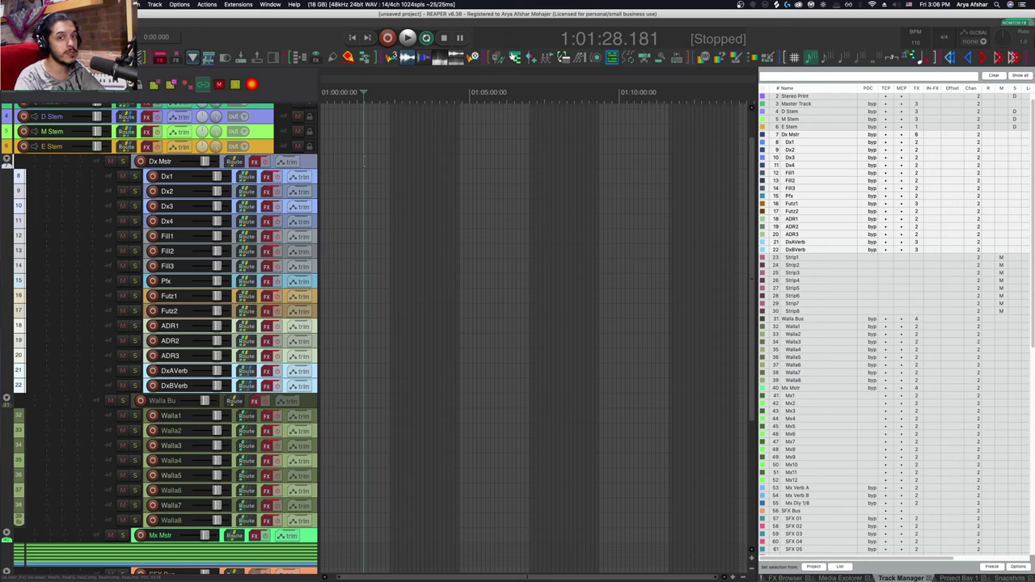
{"action": "left_click", "coordinate": [407, 323]}
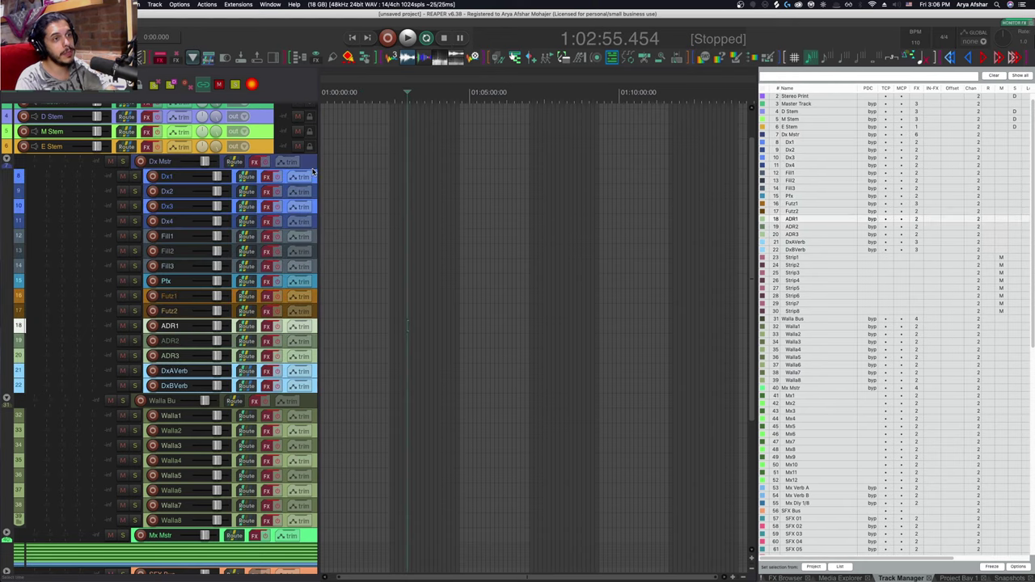
{"action": "left_click", "coordinate": [315, 389], "text": "shift"}
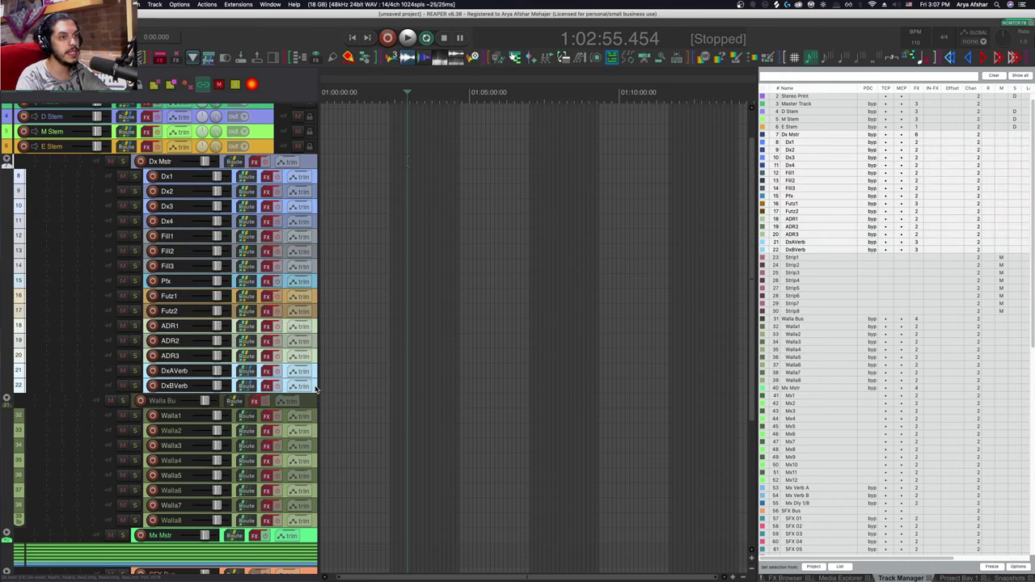
{"action": "left_click", "coordinate": [311, 166]}
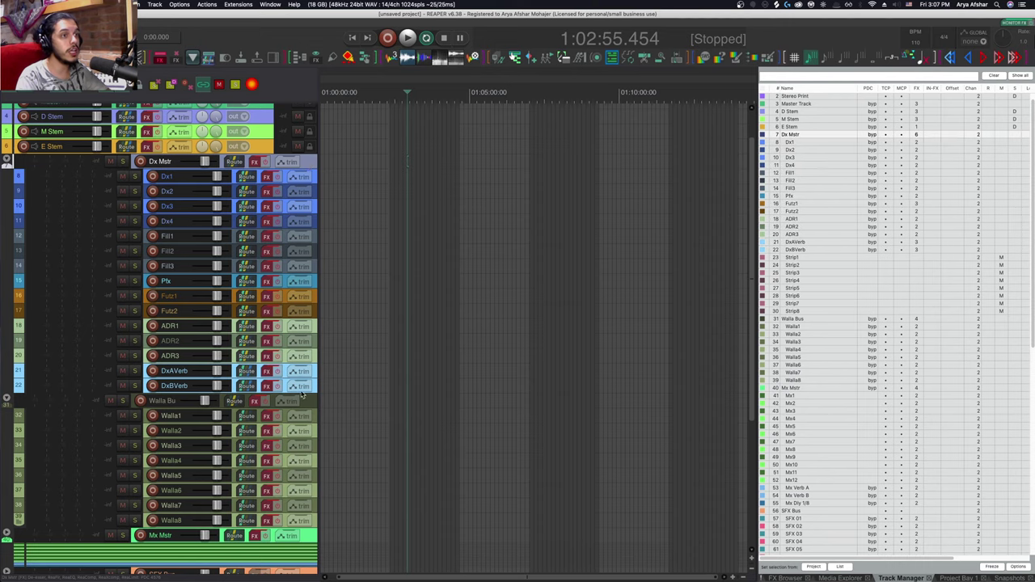
{"action": "left_click", "coordinate": [6, 397]}
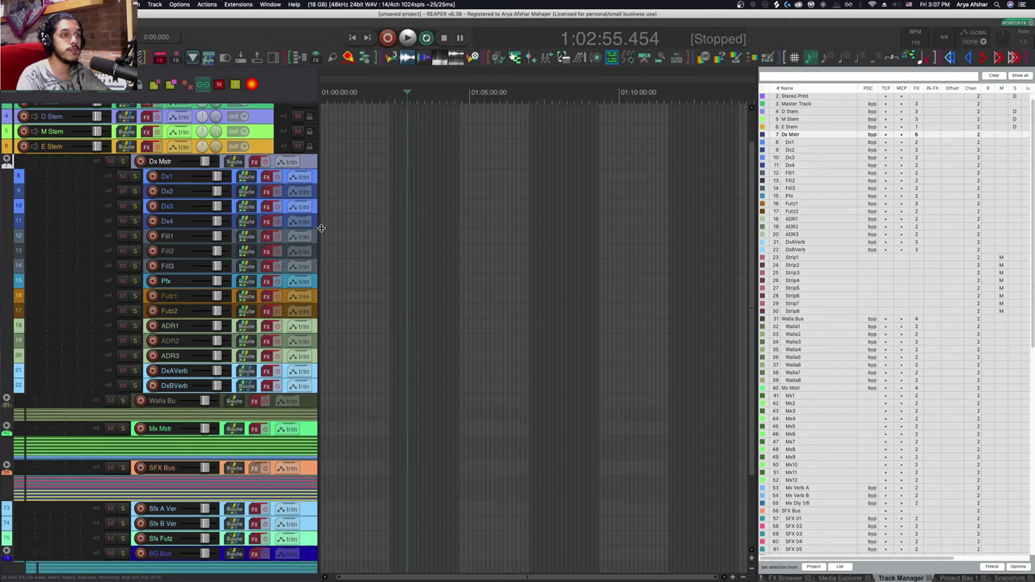
{"action": "left_click", "coordinate": [317, 177]}
{"action": "left_click", "coordinate": [311, 402], "text": "shift"}
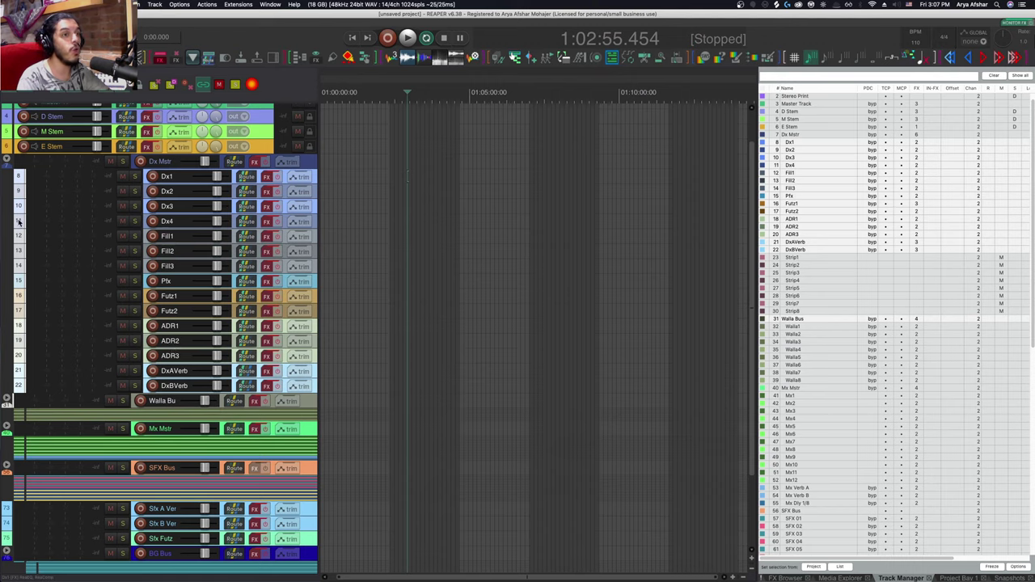
{"action": "left_click", "coordinate": [7, 399]}
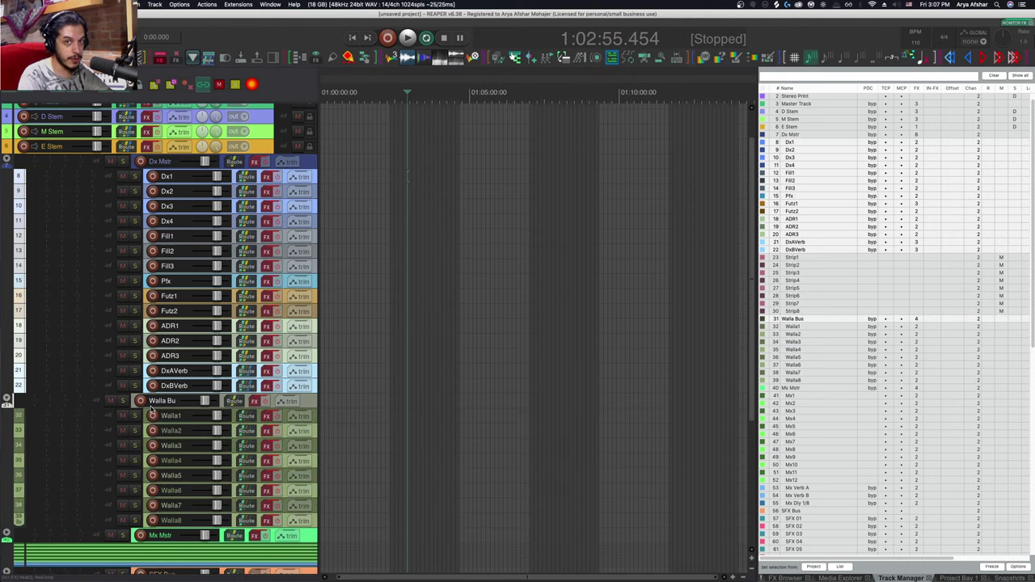
{"action": "scroll", "coordinate": [301, 356], "scroll_direction": "down", "scroll_amount": 2}
{"action": "left_click", "coordinate": [313, 358]}
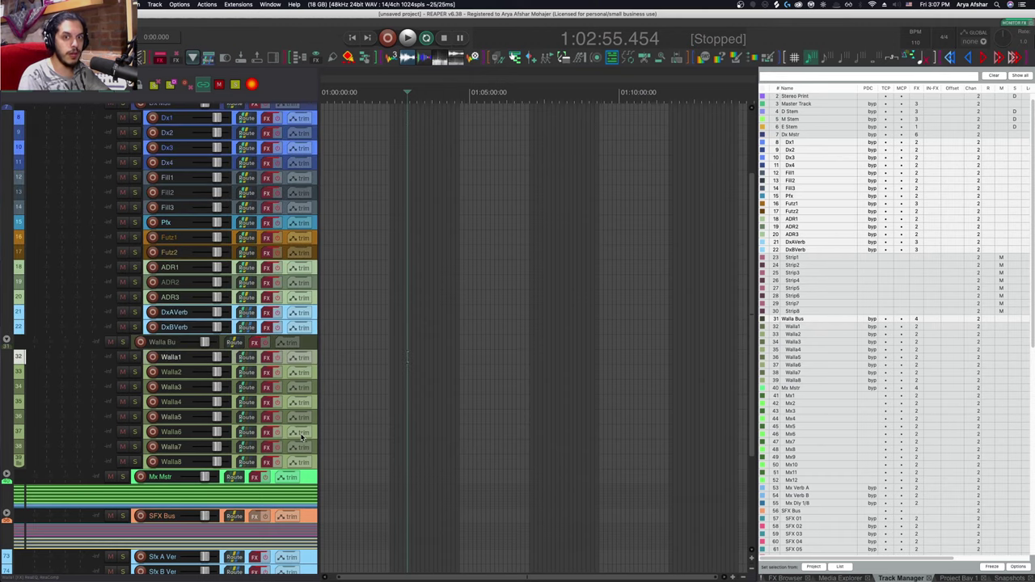
{"action": "left_click", "coordinate": [315, 462], "text": "shift"}
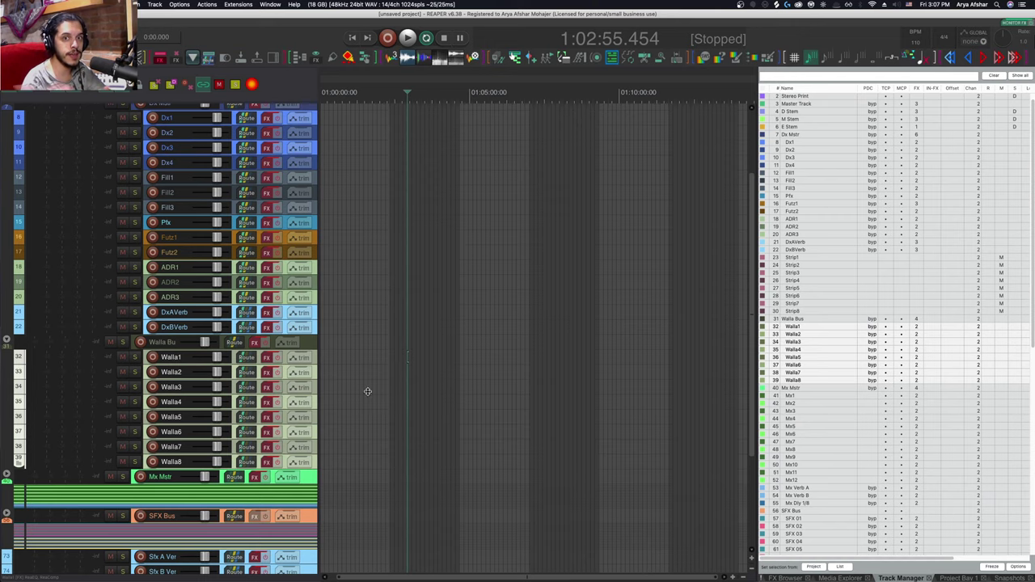
{"action": "scroll", "coordinate": [361, 321], "scroll_direction": "up", "scroll_amount": 2}
{"action": "scroll", "coordinate": [360, 319], "scroll_direction": "up", "scroll_amount": 1}
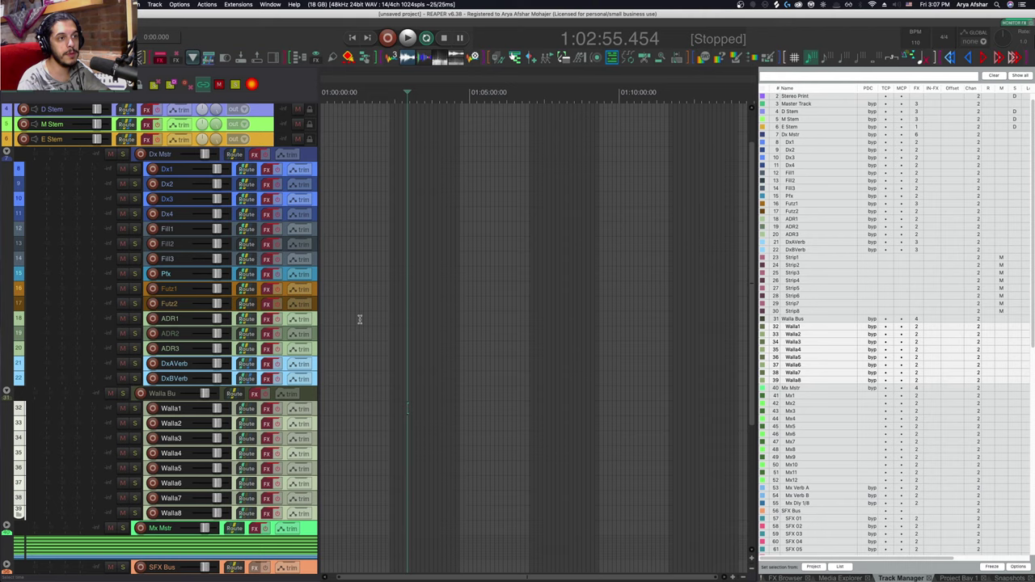
{"action": "left_click", "coordinate": [255, 154]}
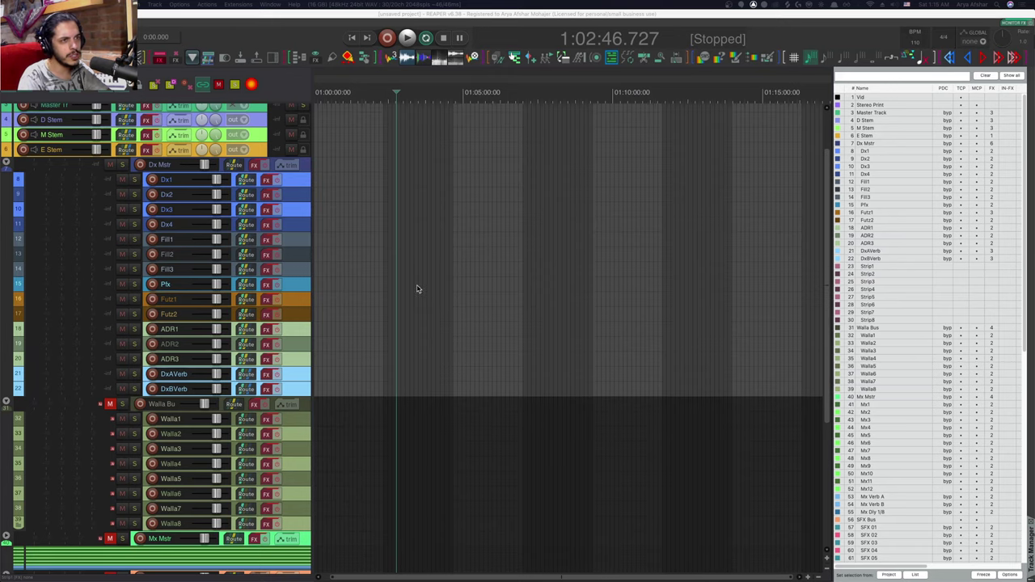
Step: Inspect Dx1's FX chain with ReaComp, then the receives feeding DxAVerb and DxBVerb
{"action": "left_click", "coordinate": [266, 179]}
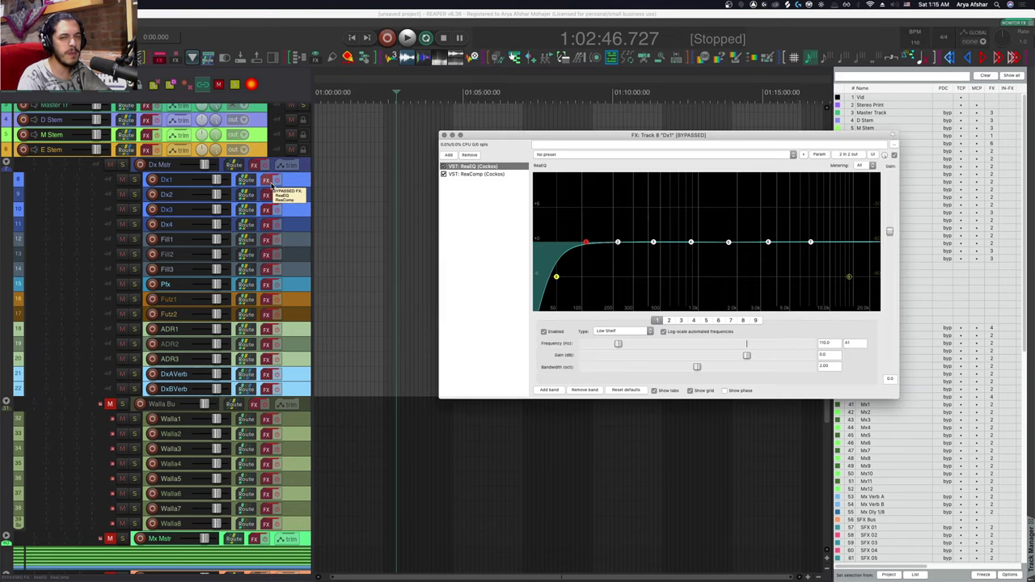
{"action": "left_click", "coordinate": [482, 173]}
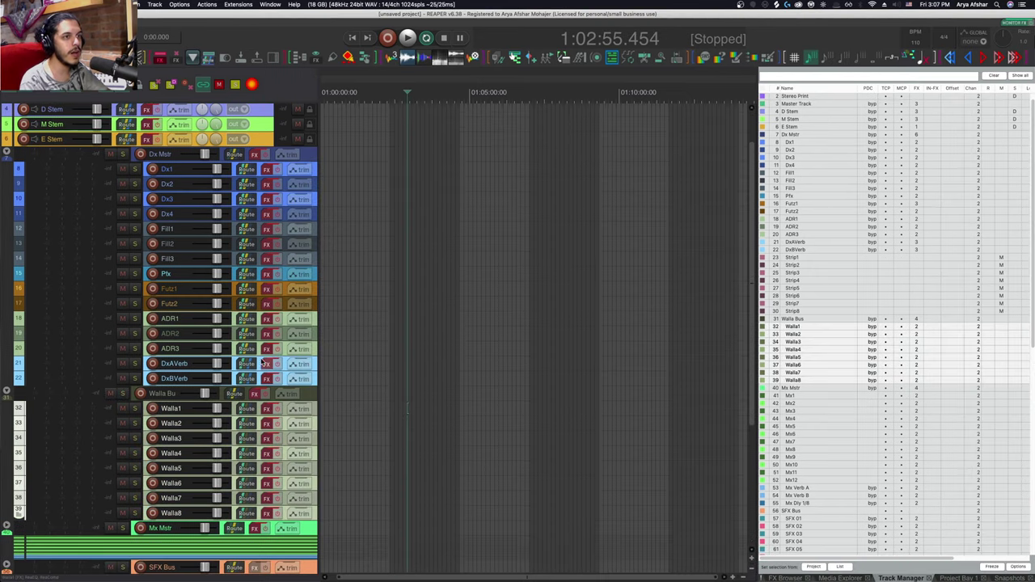
{"action": "left_click", "coordinate": [246, 363]}
{"action": "scroll", "coordinate": [545, 437], "scroll_direction": "down", "scroll_amount": 5}
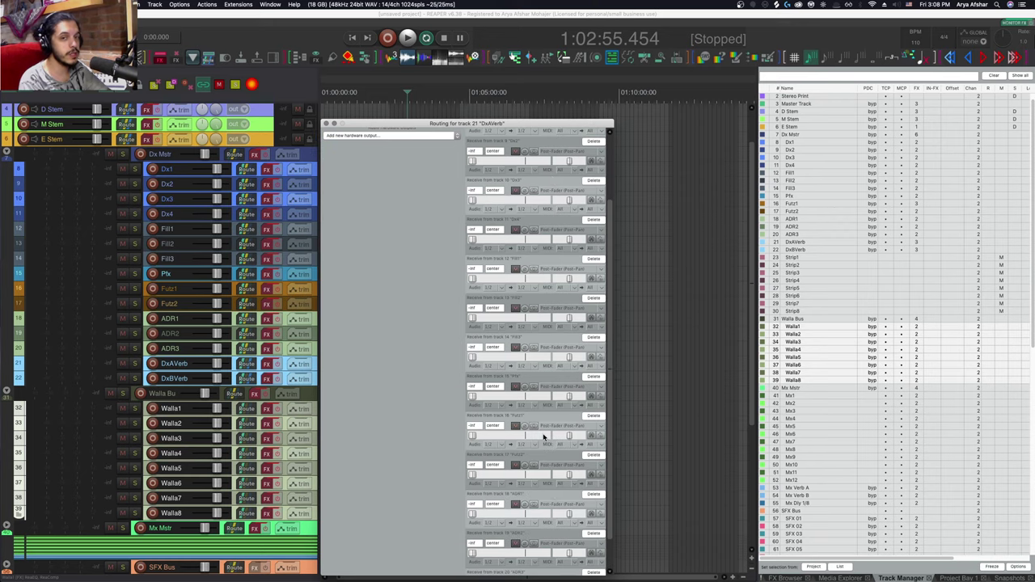
{"action": "left_click", "coordinate": [246, 378]}
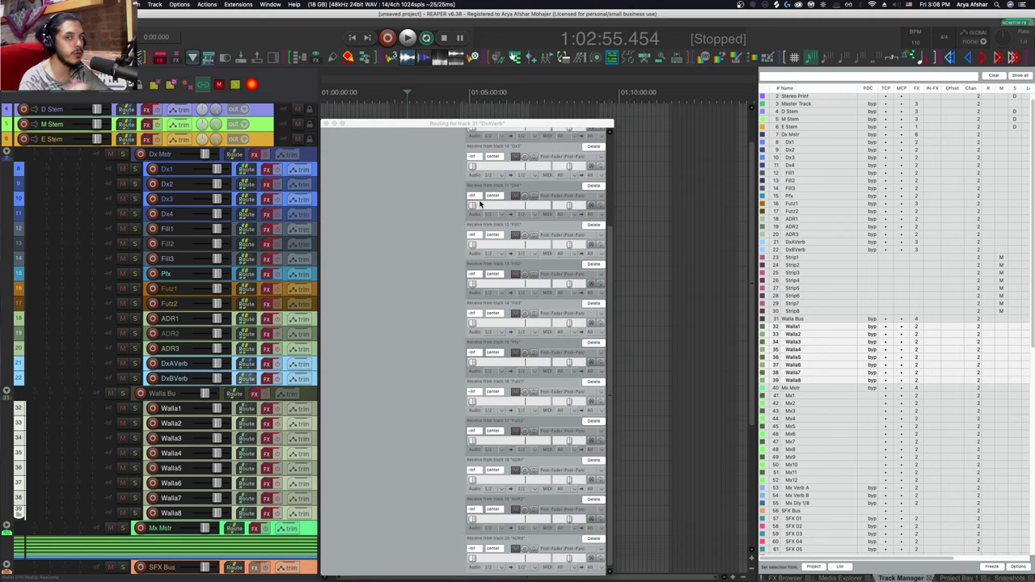
{"action": "scroll", "coordinate": [511, 208], "scroll_direction": "down", "scroll_amount": 2}
{"action": "scroll", "coordinate": [511, 208], "scroll_direction": "up", "scroll_amount": 3}
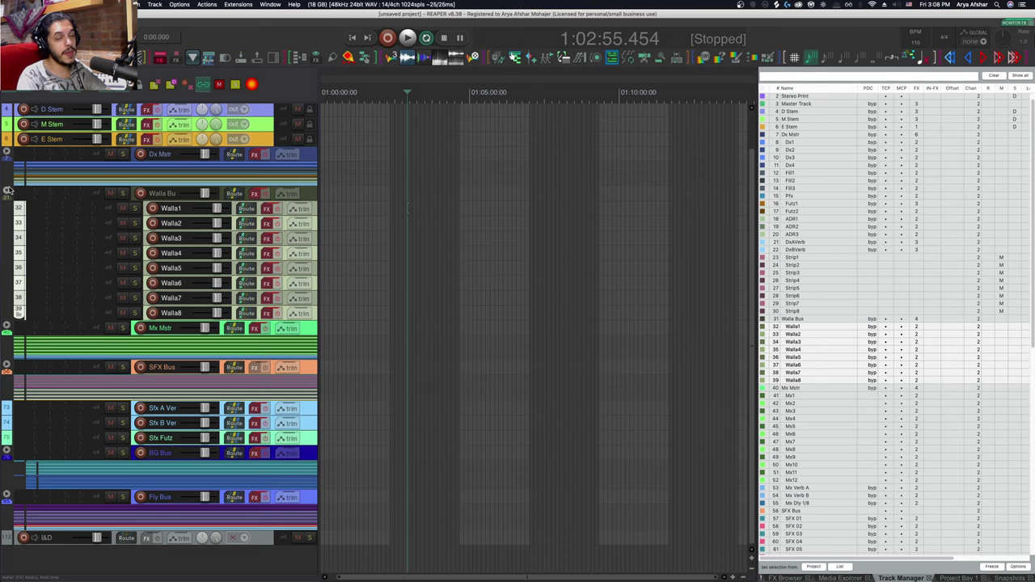
Step: Collapse Walla Bus, expand Mx Mstr and select it with its music tracks Mx1 to Mx Dly
{"action": "left_click", "coordinate": [8, 191]}
{"action": "left_click", "coordinate": [7, 219]}
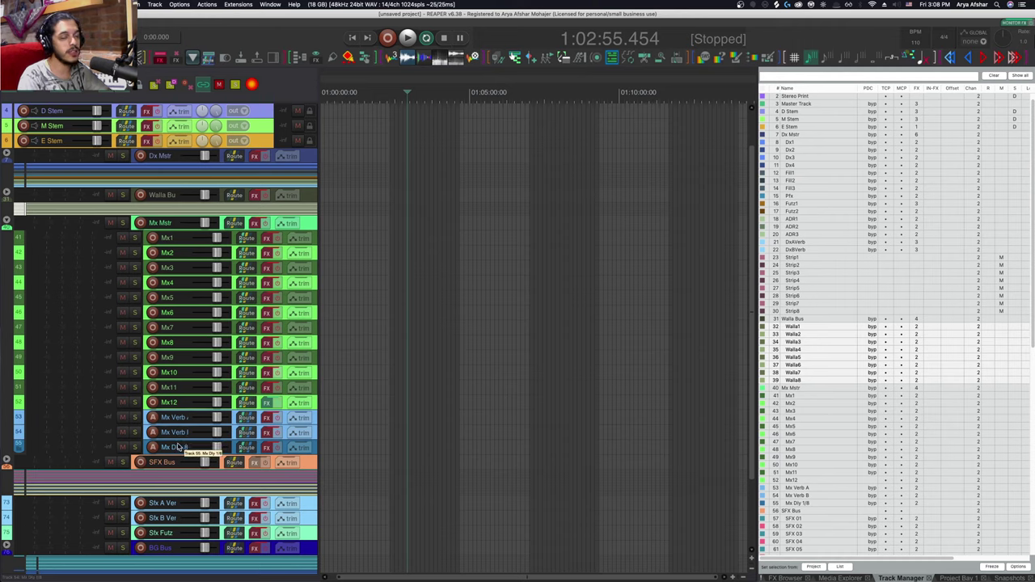
{"action": "left_click", "coordinate": [303, 223]}
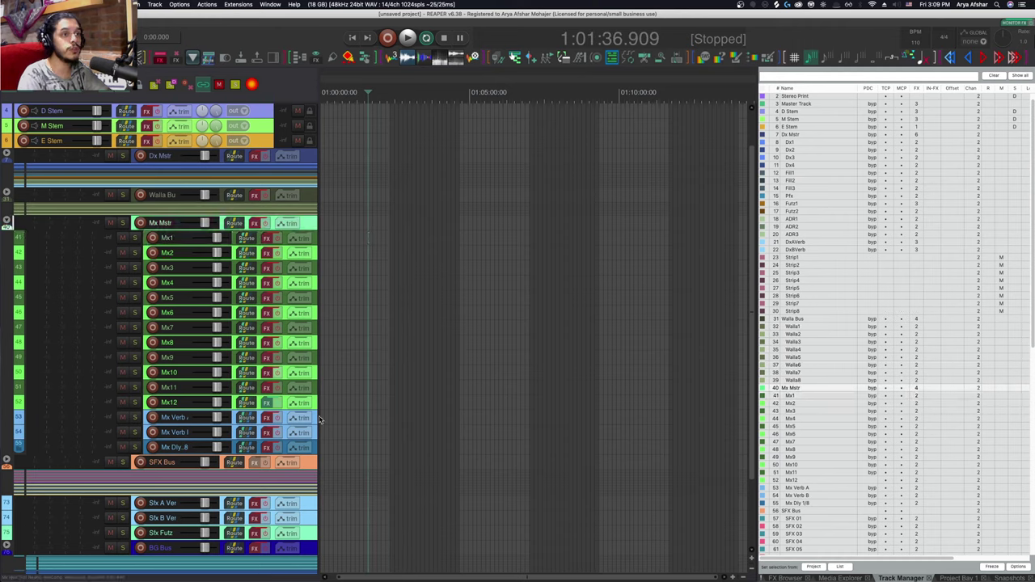
{"action": "left_click", "coordinate": [302, 447], "text": "shift"}
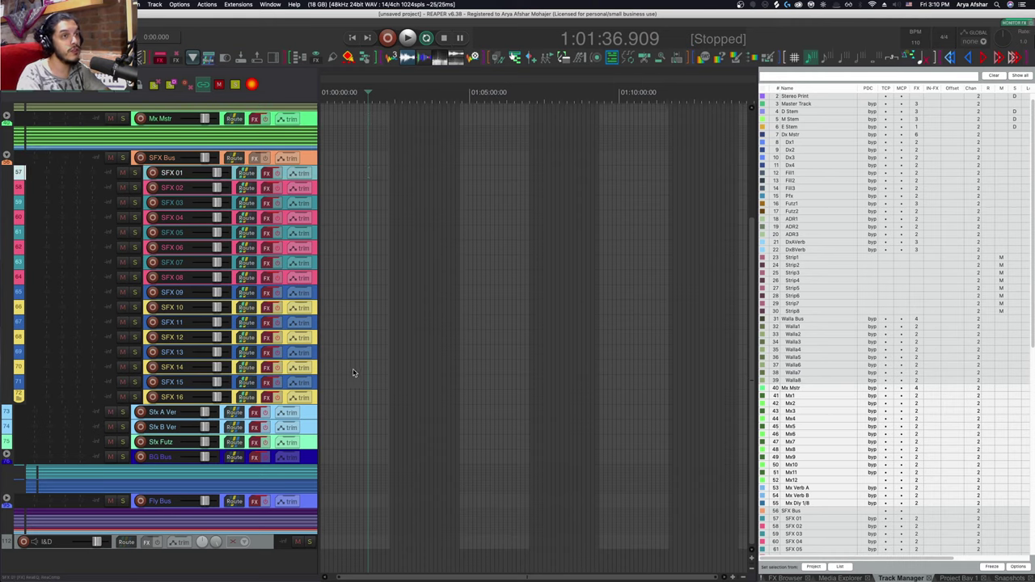
Step: Select the SFX 01–SFX 16 tracks and scroll the track list to review them
{"action": "left_click", "coordinate": [317, 398], "text": "shift"}
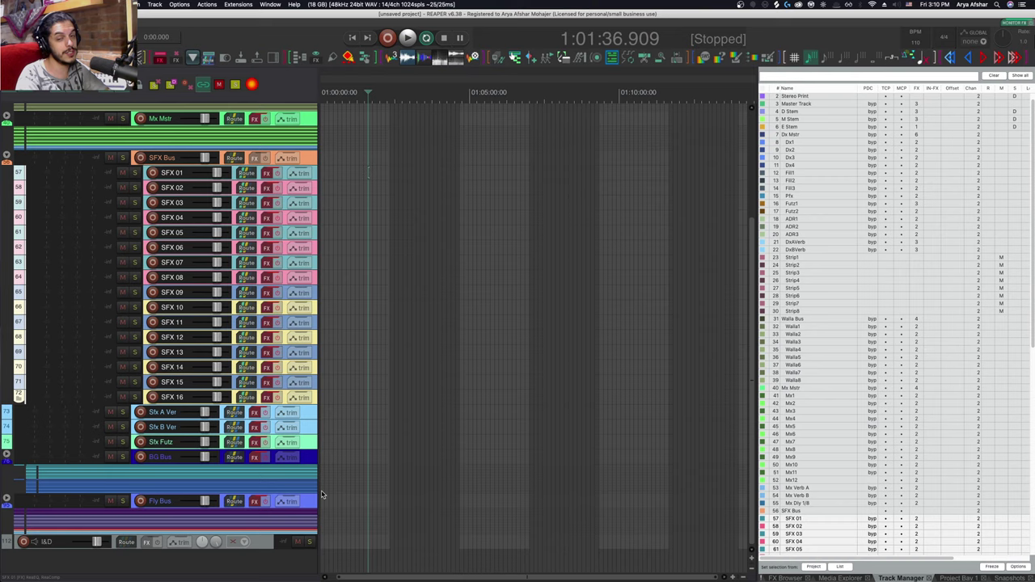
{"action": "scroll", "coordinate": [347, 462], "scroll_direction": "up", "scroll_amount": 2}
{"action": "scroll", "coordinate": [347, 461], "scroll_direction": "down", "scroll_amount": 2}
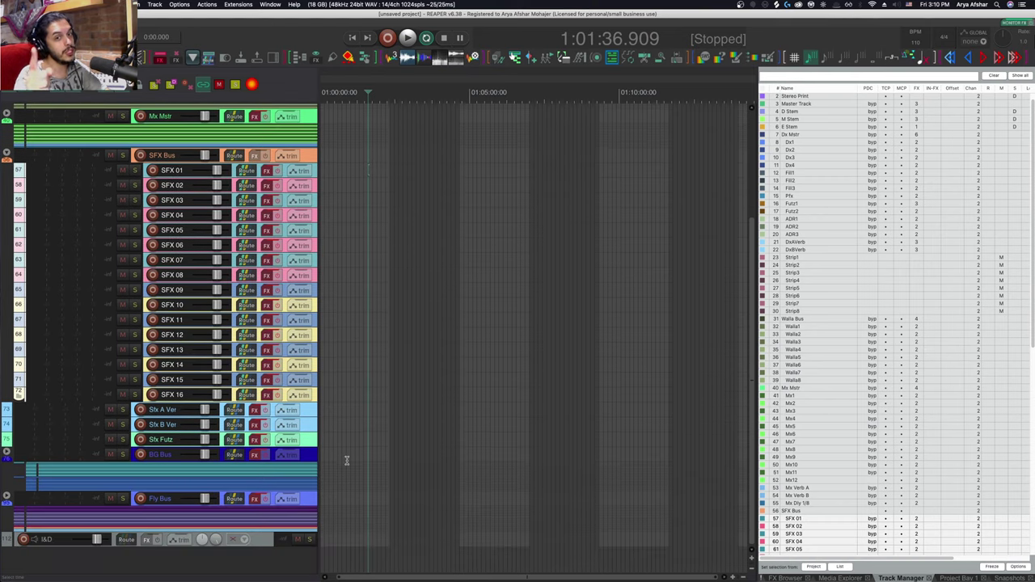
Step: Expand BG Bus and B BG VC, collapse SFX Bus, and rename the sub-folders to A/B BG Bus
{"action": "left_click", "coordinate": [6, 452]}
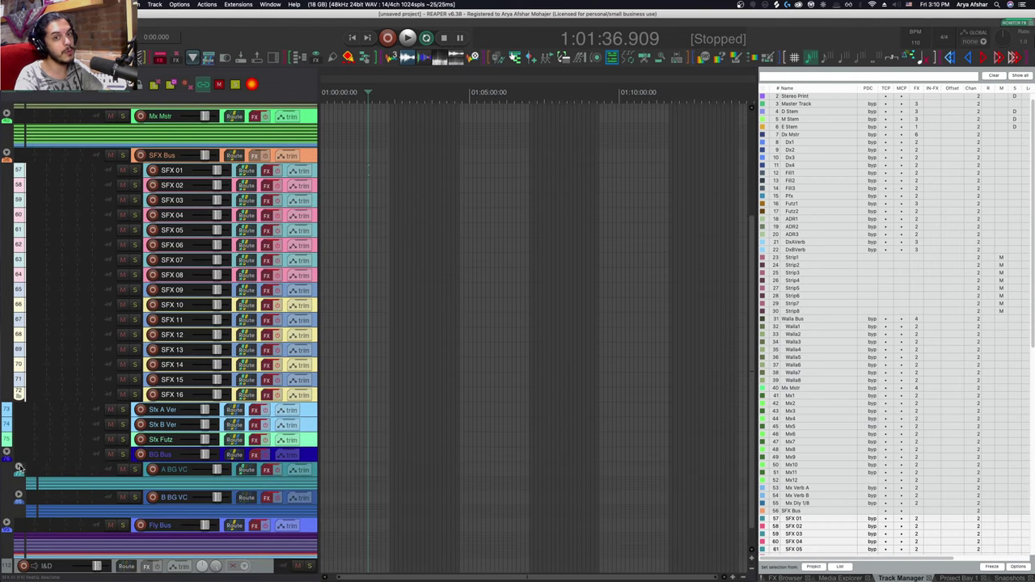
{"action": "left_click", "coordinate": [6, 152]}
{"action": "left_click", "coordinate": [18, 387]}
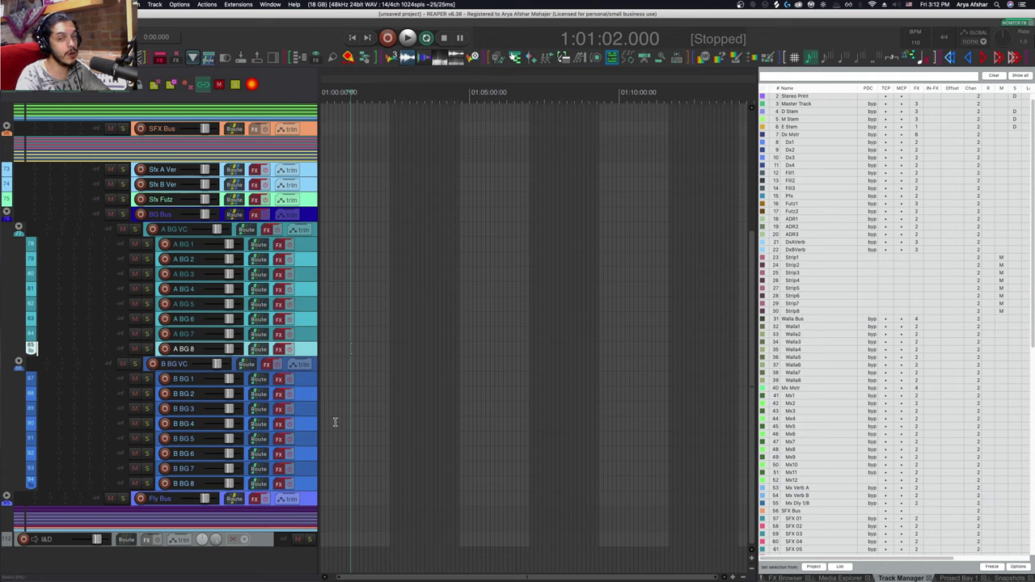
{"action": "key", "text": "super+z"}
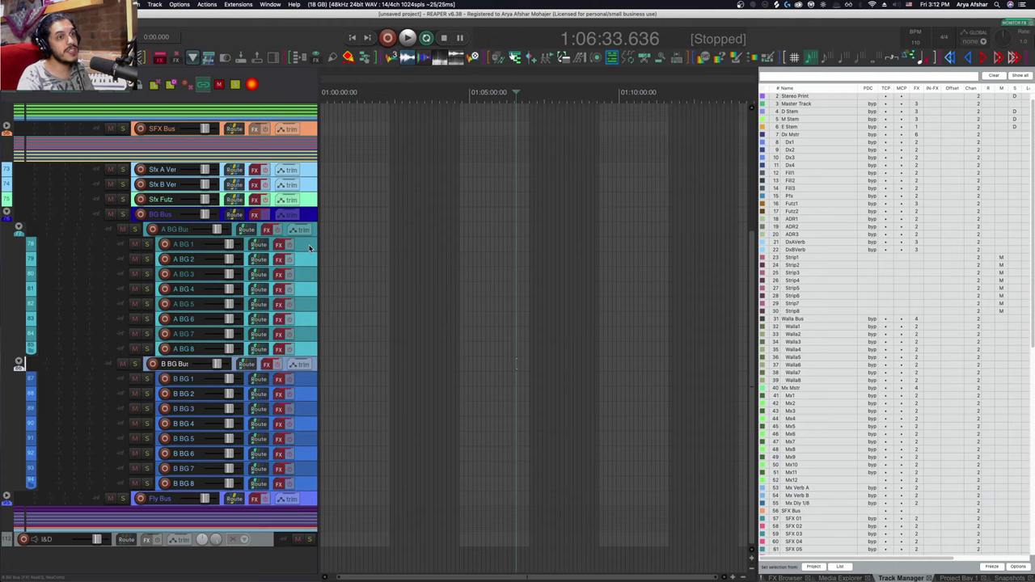
{"action": "left_click", "coordinate": [177, 243]}
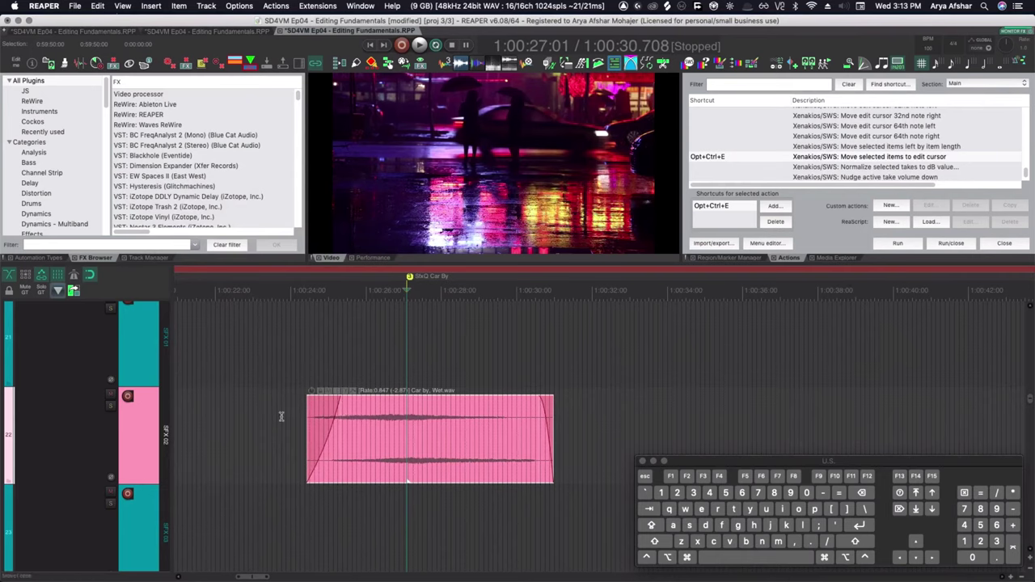
Step: Scrub the edit position back along the timeline
{"action": "left_click_drag", "start_coordinate": [282, 416], "coordinate": [230, 415]}
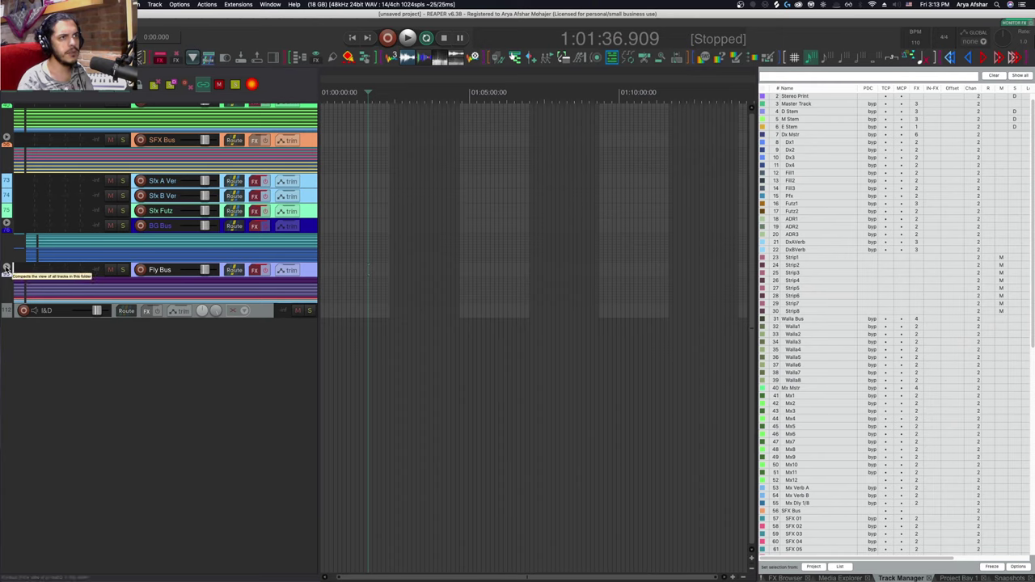
Step: Expand the Fly Bus folder to reveal its Feet and Props foley tracks
{"action": "left_click", "coordinate": [7, 269]}
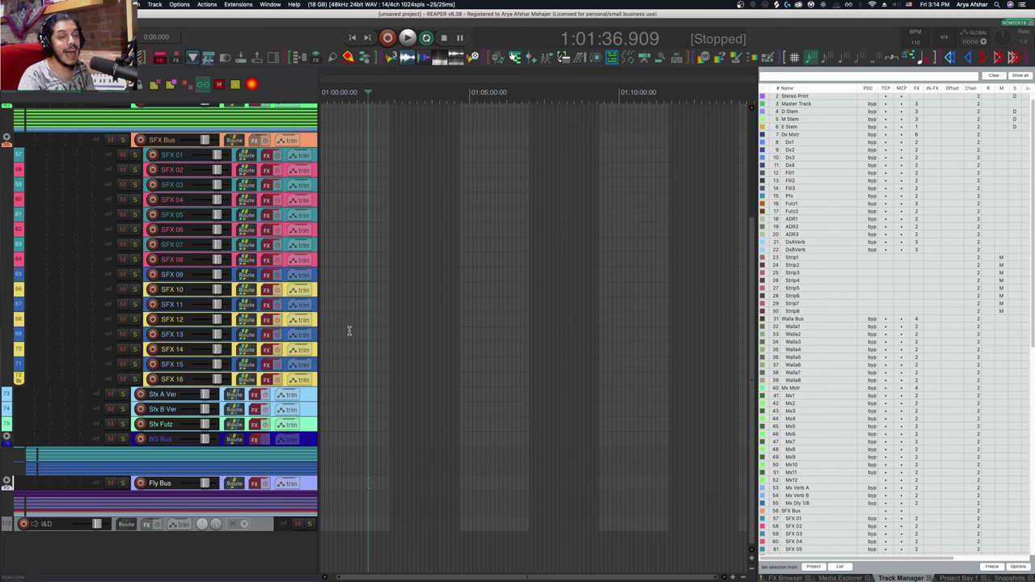
Step: Expand BG Bus to show its two sub-buses, collapse the SFX Bus folder, and undo stray selections
{"action": "left_click", "coordinate": [7, 438]}
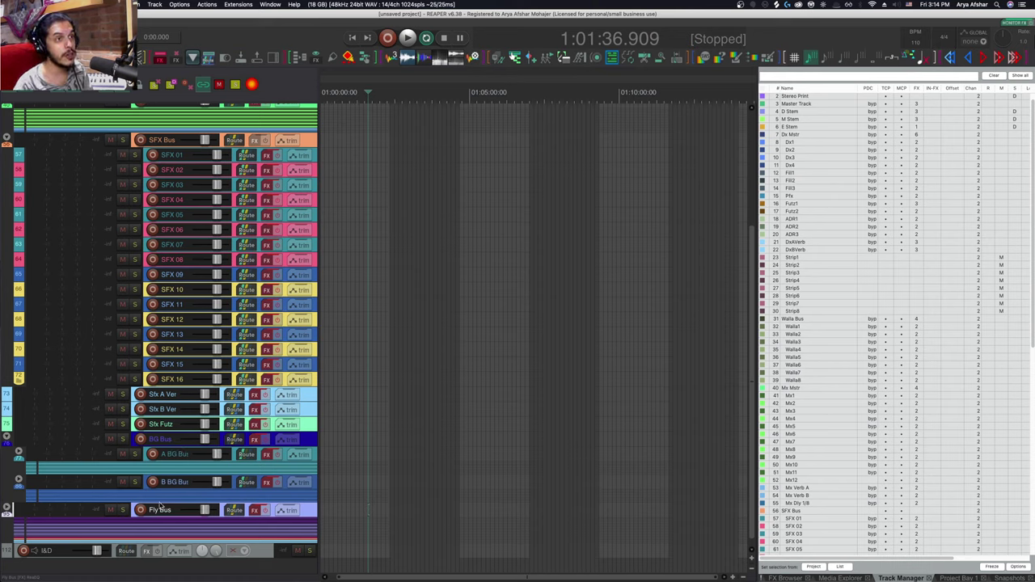
{"action": "left_click", "coordinate": [318, 157]}
{"action": "left_click", "coordinate": [315, 378], "text": "shift"}
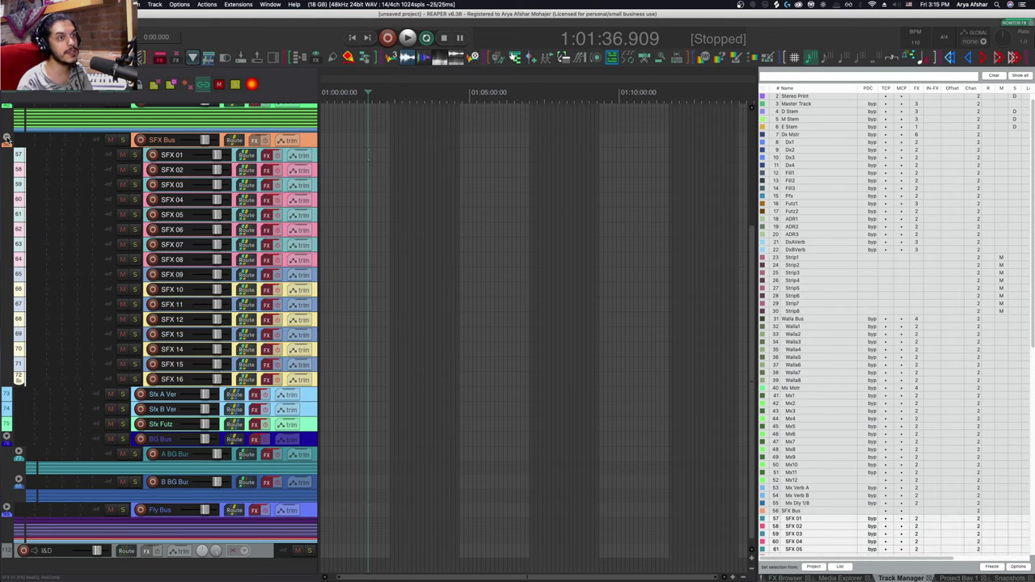
{"action": "left_click", "coordinate": [7, 139]}
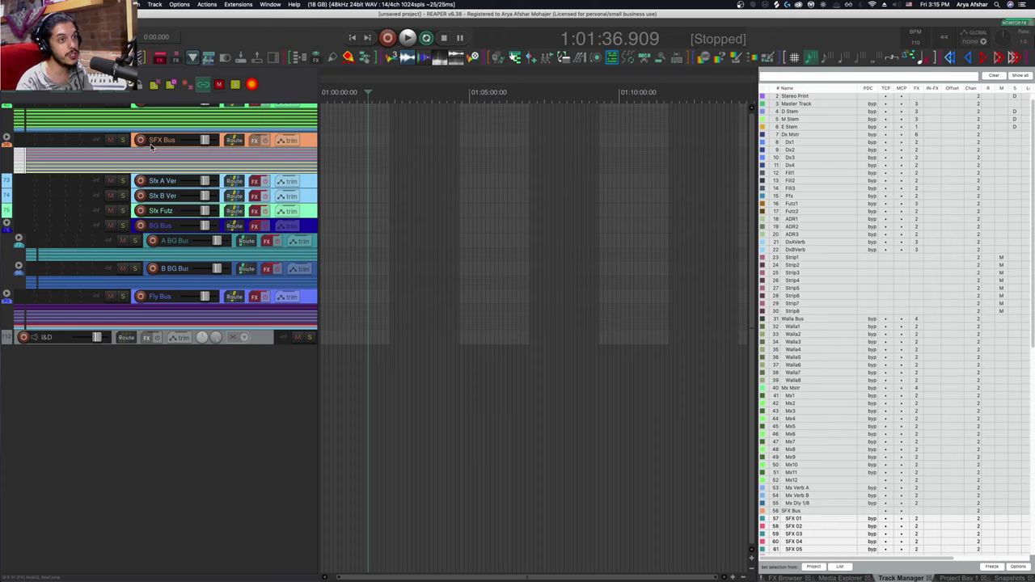
{"action": "key", "text": "super+z"}
{"action": "key", "text": "super+z"}
{"action": "key", "text": "super+z"}
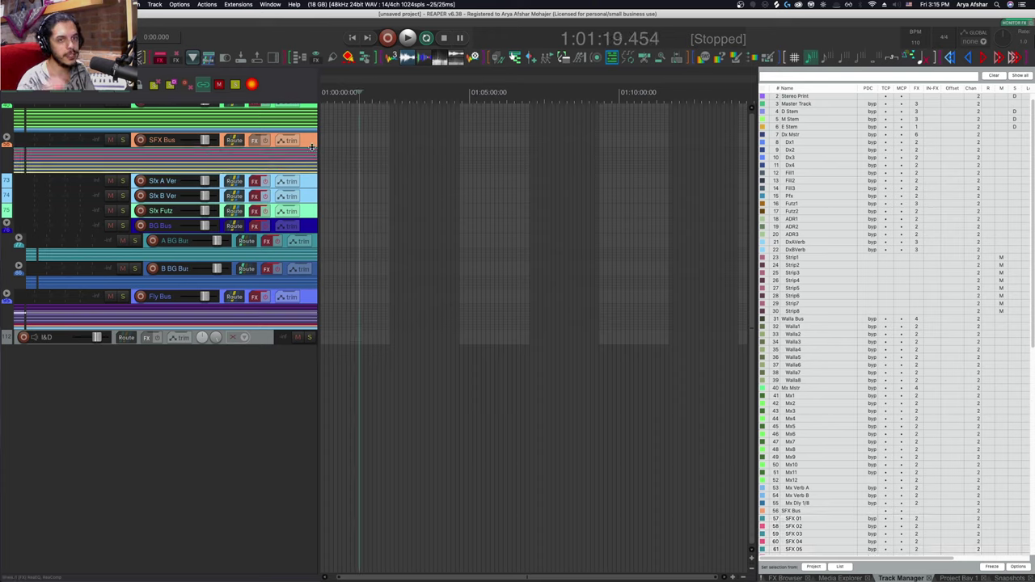
Step: Set the edit position to 1:02:11.818 and hide the Track Manager
{"action": "left_click", "coordinate": [311, 147]}
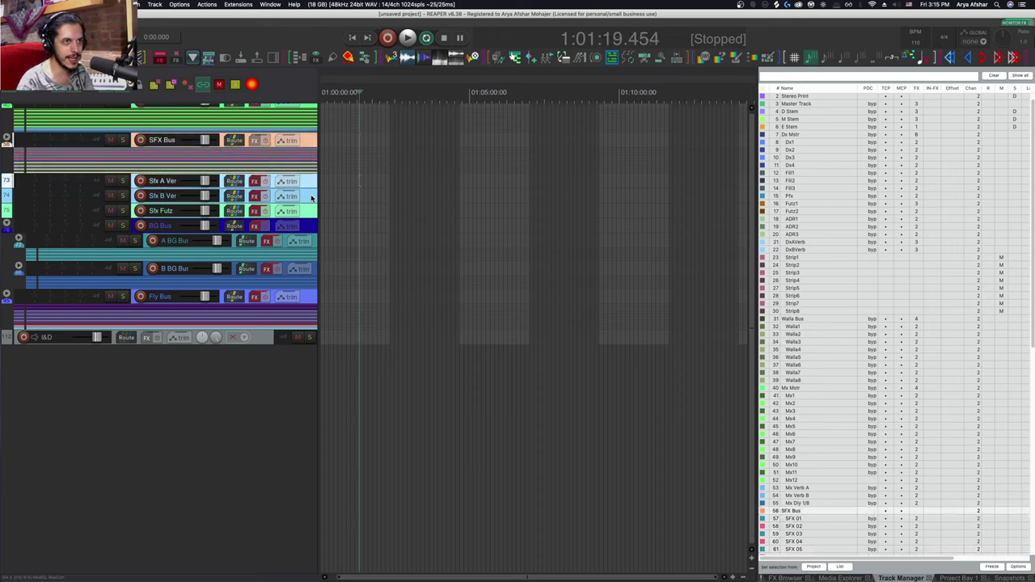
{"action": "left_click_drag", "start_coordinate": [312, 198], "coordinate": [308, 299]}
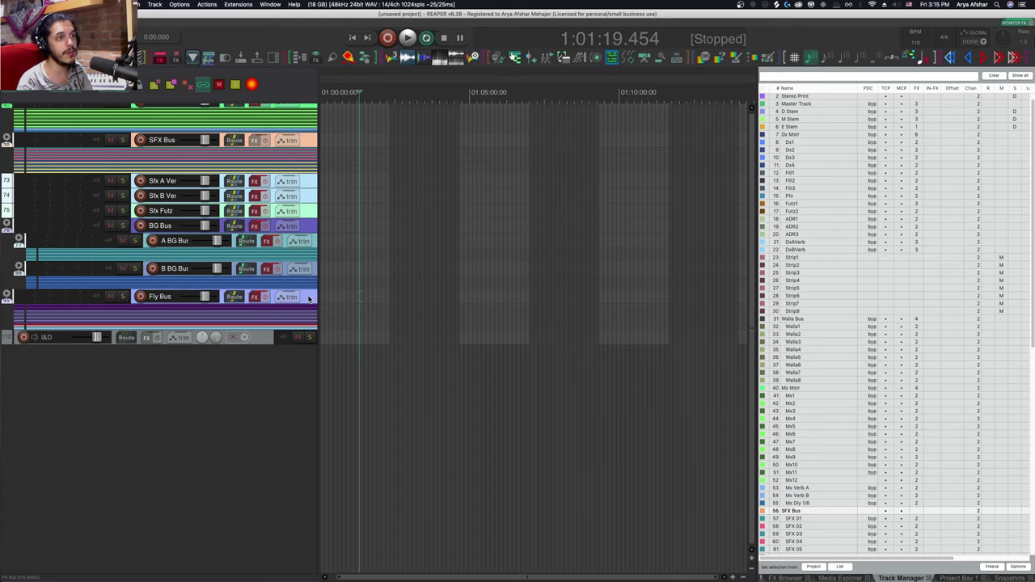
{"action": "left_click", "coordinate": [386, 374]}
{"action": "key", "text": "super+alt+m"}
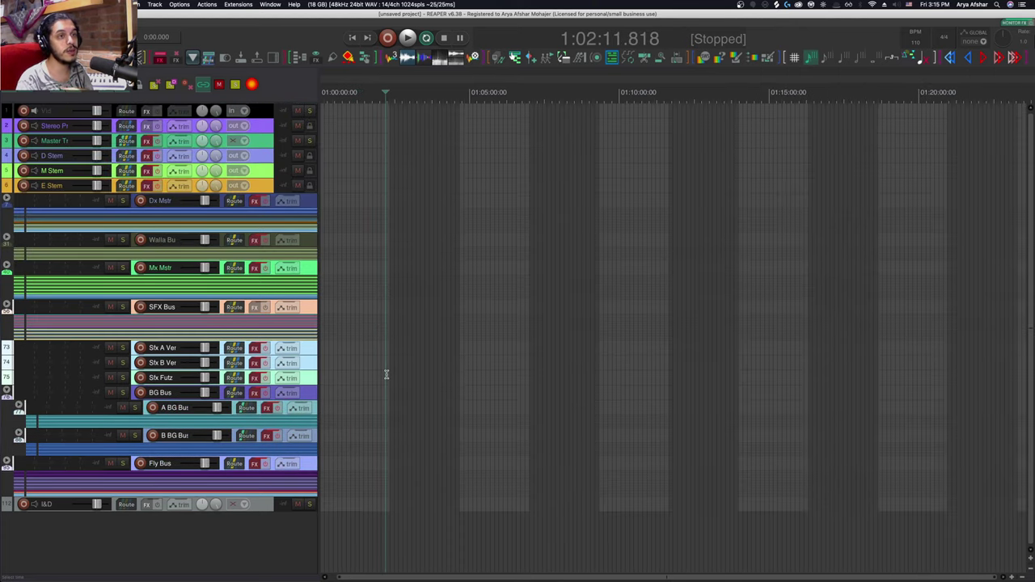
Step: Open the Screensets/Layouts window showing the ten saved track views
{"action": "key", "text": "super+e"}
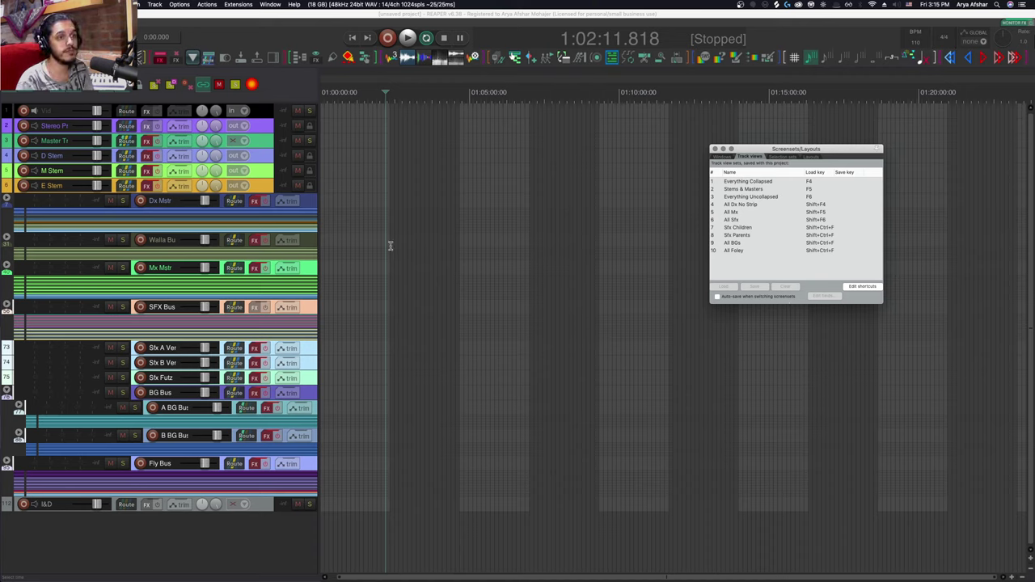
Step: Move the edit position to about 1:06:07 and widen the track views list to show each shortcut
{"action": "left_click", "coordinate": [502, 265]}
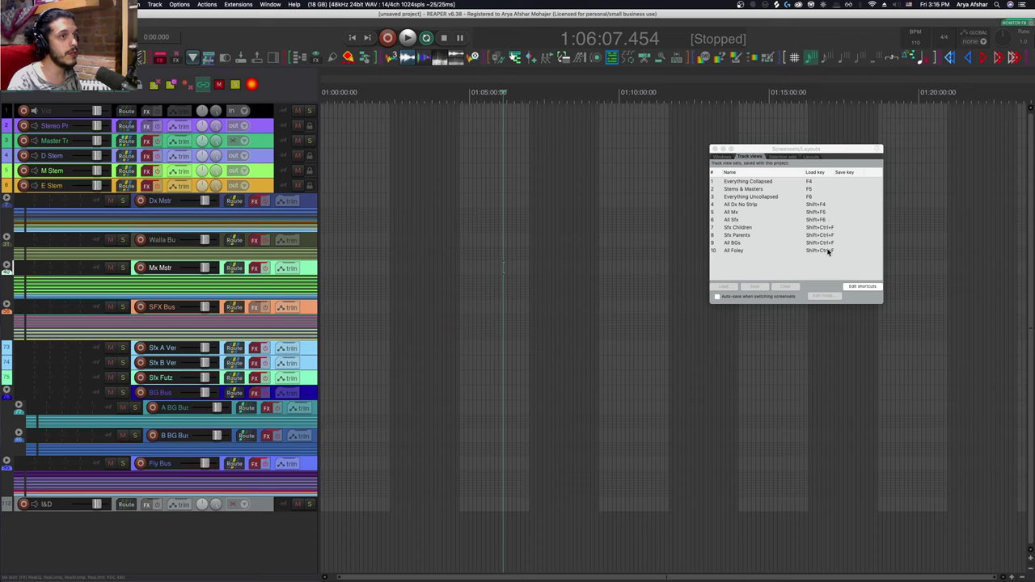
{"action": "left_click", "coordinate": [834, 175]}
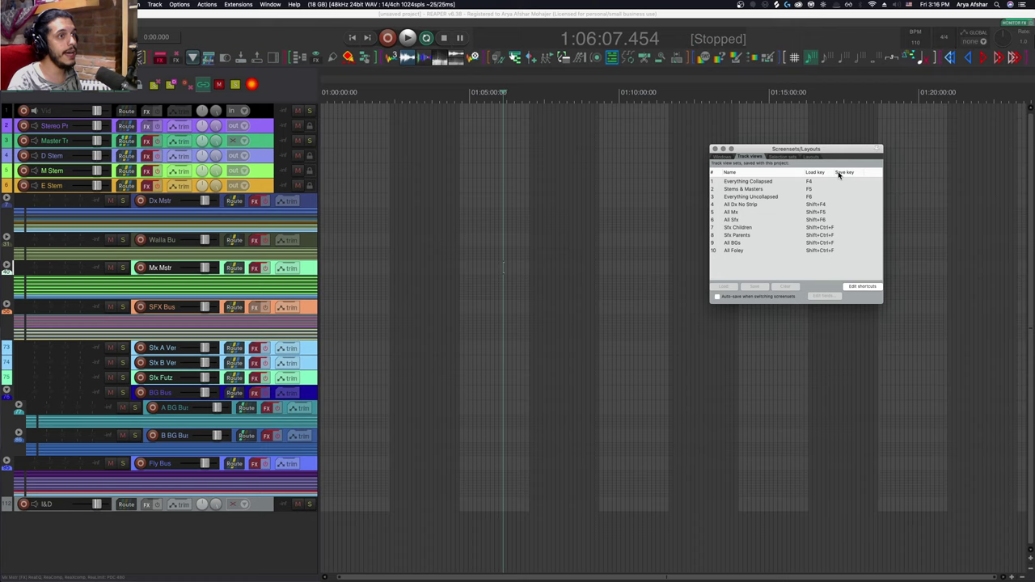
{"action": "mouse_move", "coordinate": [833, 172]}
{"action": "left_mouse_down"}
{"action": "mouse_move", "coordinate": [862, 171]}
{"action": "mouse_move", "coordinate": [845, 172]}
{"action": "left_mouse_up"}
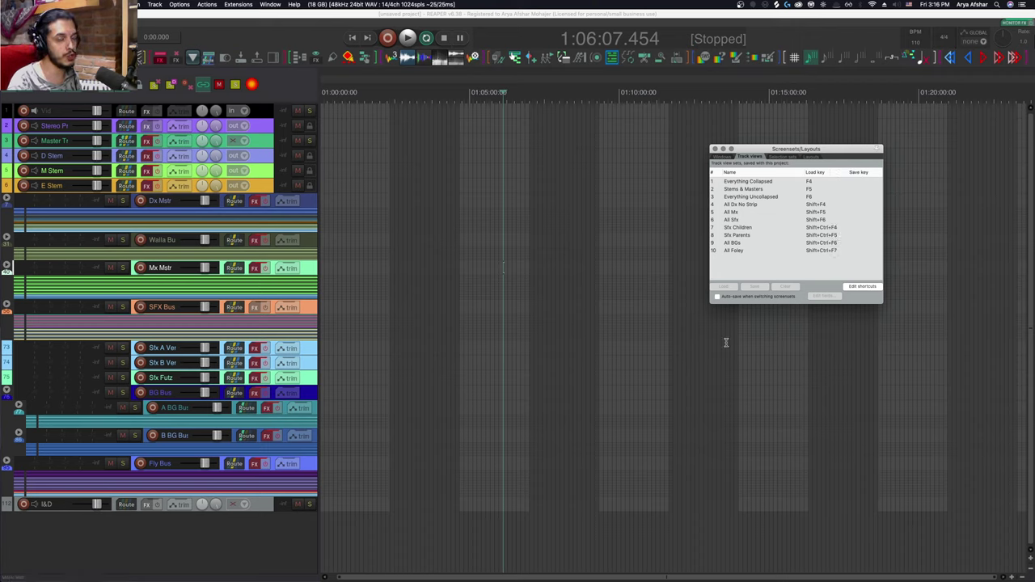
{"action": "left_click", "coordinate": [429, 216]}
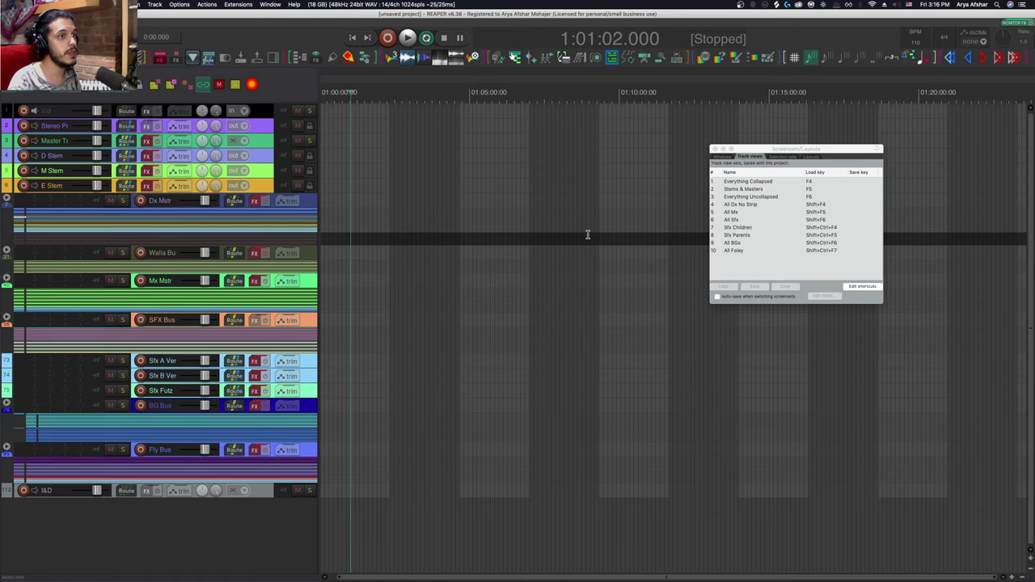
Step: Recall Everything Collapsed (F4), then Everything Uncollapsed (F6), and scroll to the top of the list
{"action": "key", "text": "F4"}
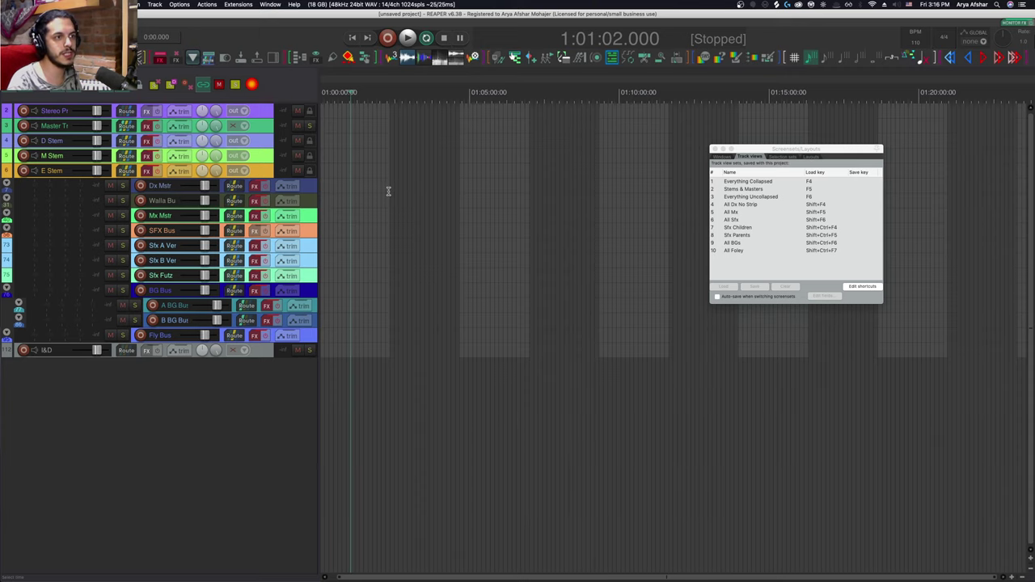
{"action": "key", "text": "F6"}
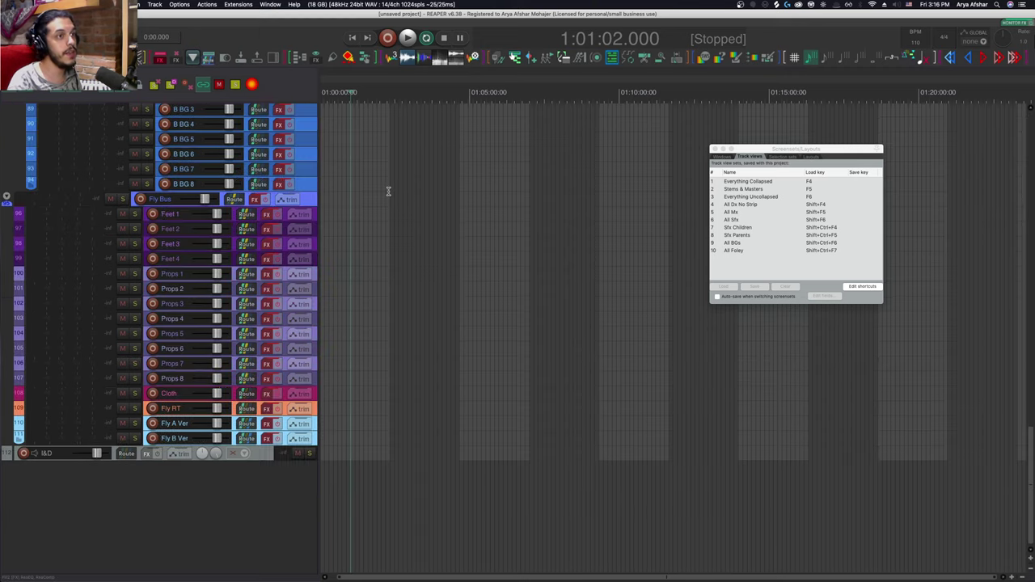
{"action": "scroll", "coordinate": [361, 204], "scroll_direction": "up", "scroll_amount": 10}
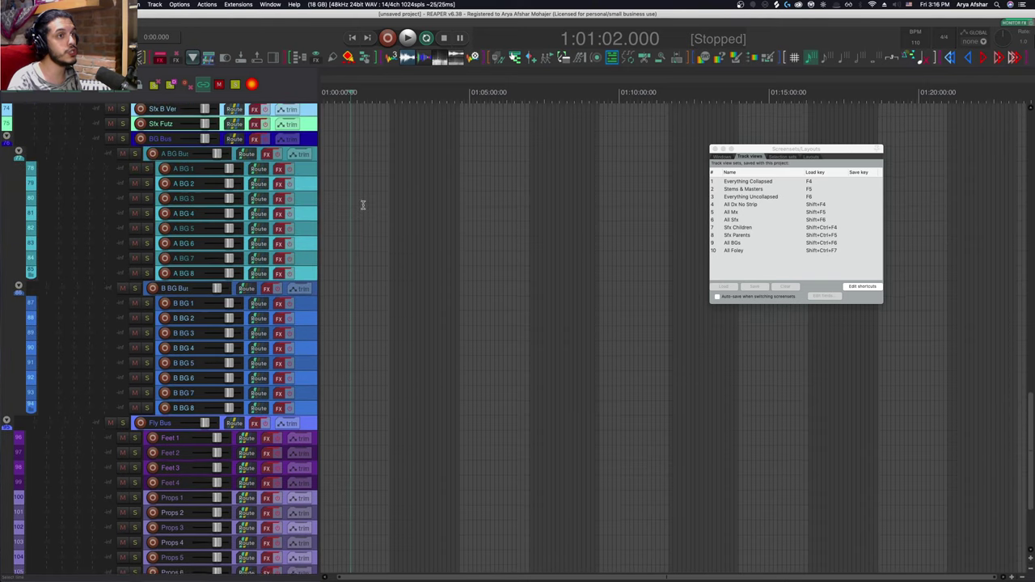
{"action": "scroll", "coordinate": [362, 205], "scroll_direction": "up", "scroll_amount": 10}
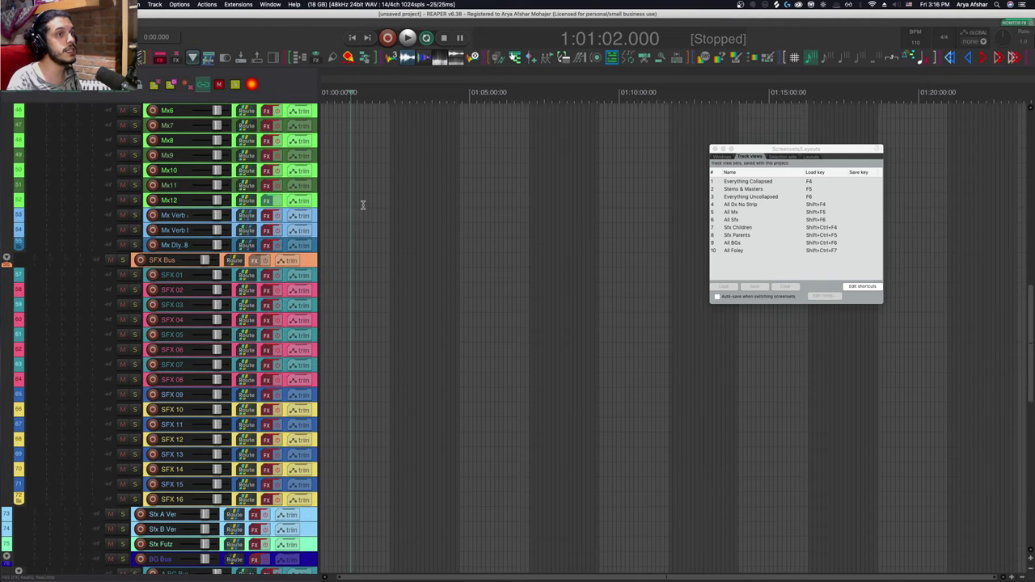
{"action": "scroll", "coordinate": [362, 204], "scroll_direction": "up", "scroll_amount": 10}
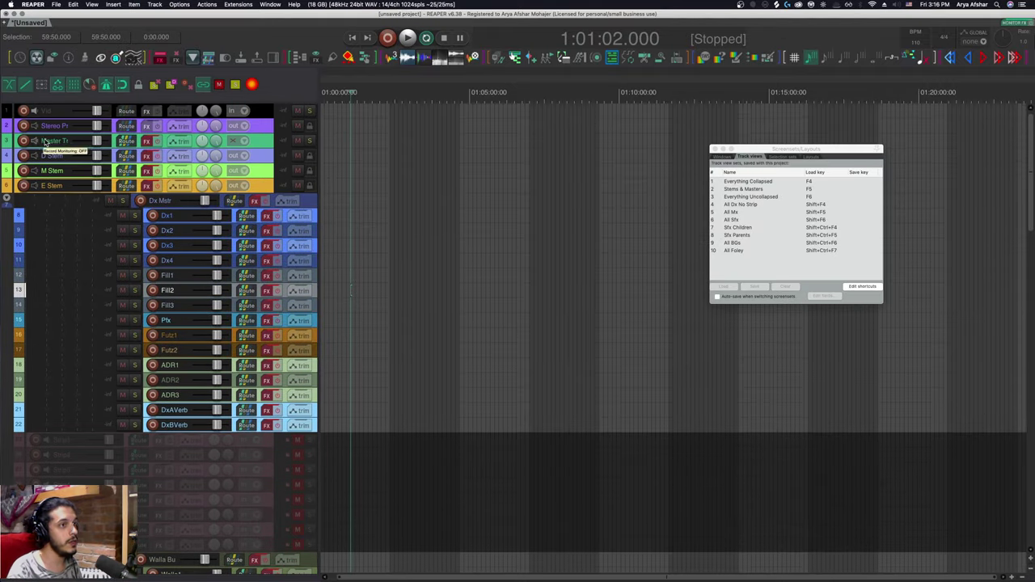
Step: Show the docked mixer with F7 and toggle all folders between collapsed and expanded
{"action": "key", "text": "F7"}
{"action": "scroll", "coordinate": [561, 241], "scroll_direction": "down", "scroll_amount": 3}
{"action": "scroll", "coordinate": [561, 241], "scroll_direction": "up", "scroll_amount": 3}
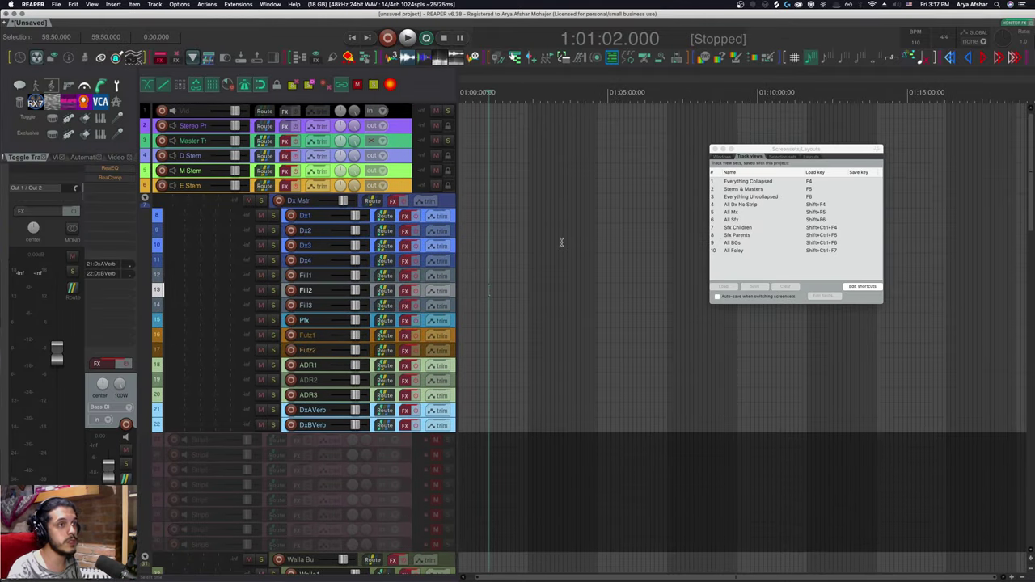
{"action": "left_click", "coordinate": [20, 87]}
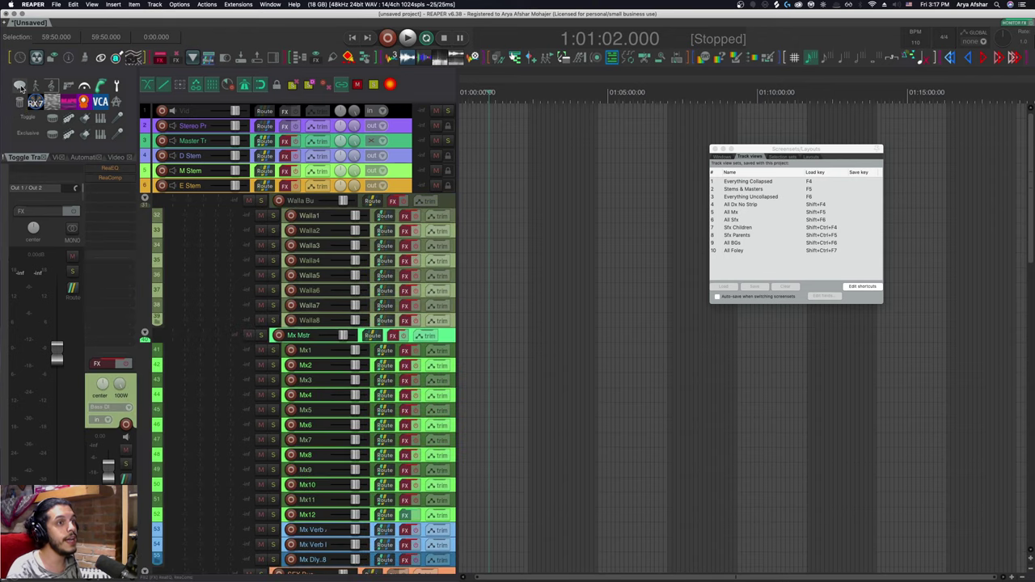
{"action": "left_click", "coordinate": [20, 87]}
{"action": "left_click", "coordinate": [20, 87]}
{"action": "left_click", "coordinate": [20, 87]}
{"action": "left_click", "coordinate": [21, 87]}
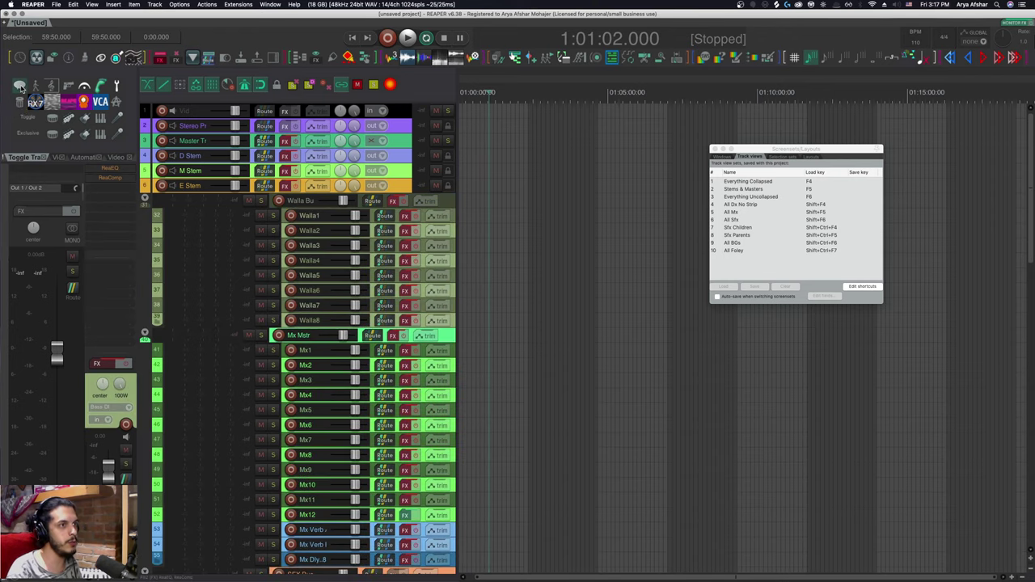
{"action": "left_click", "coordinate": [20, 87]}
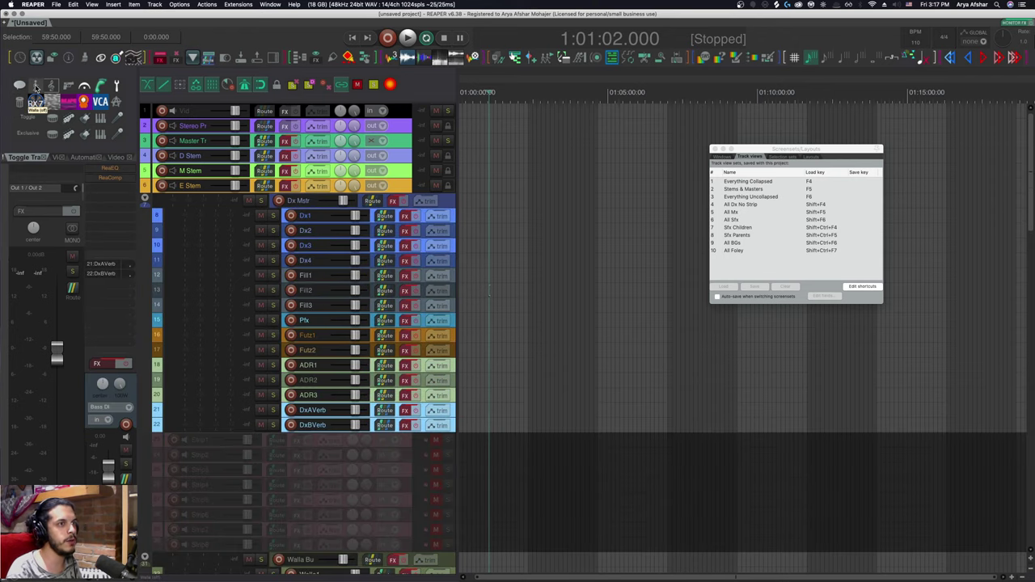
Step: Use the visibility toolbar to cycle the list through Walla, BG Bus and Fly Bus tracks
{"action": "left_click", "coordinate": [35, 87]}
{"action": "left_click", "coordinate": [36, 86]}
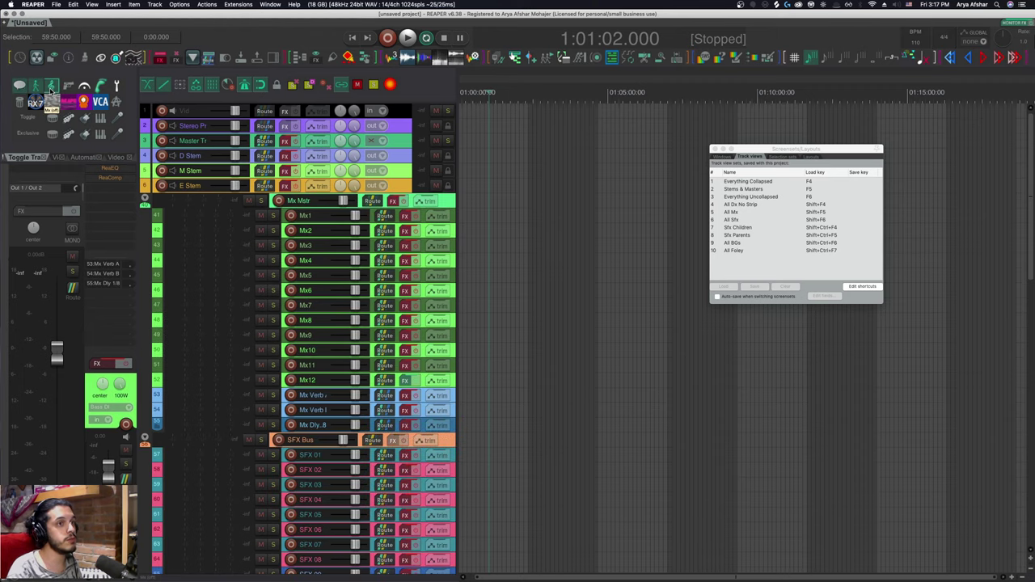
{"action": "left_click", "coordinate": [50, 86]}
{"action": "left_click", "coordinate": [68, 87]}
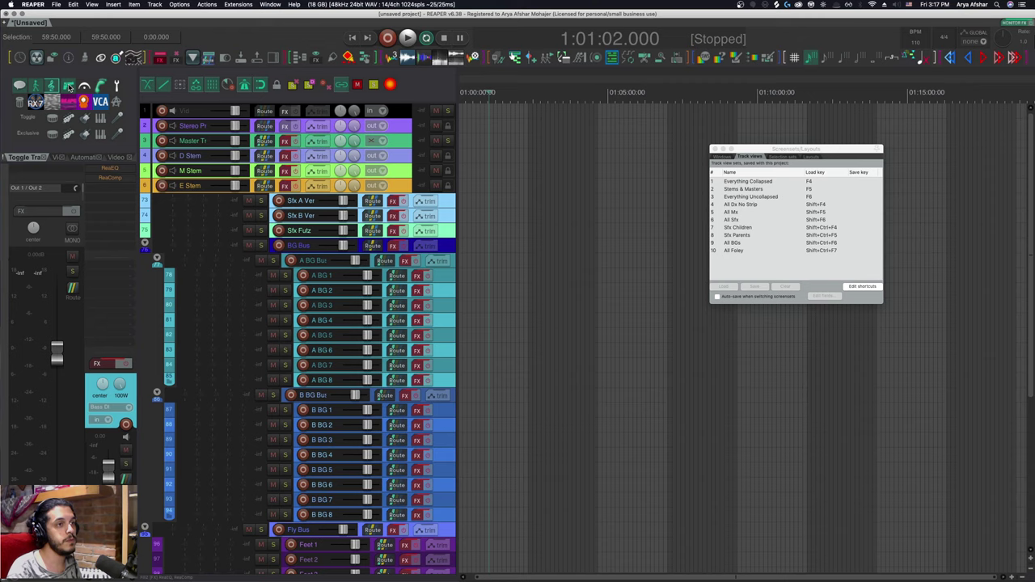
{"action": "left_click", "coordinate": [84, 88]}
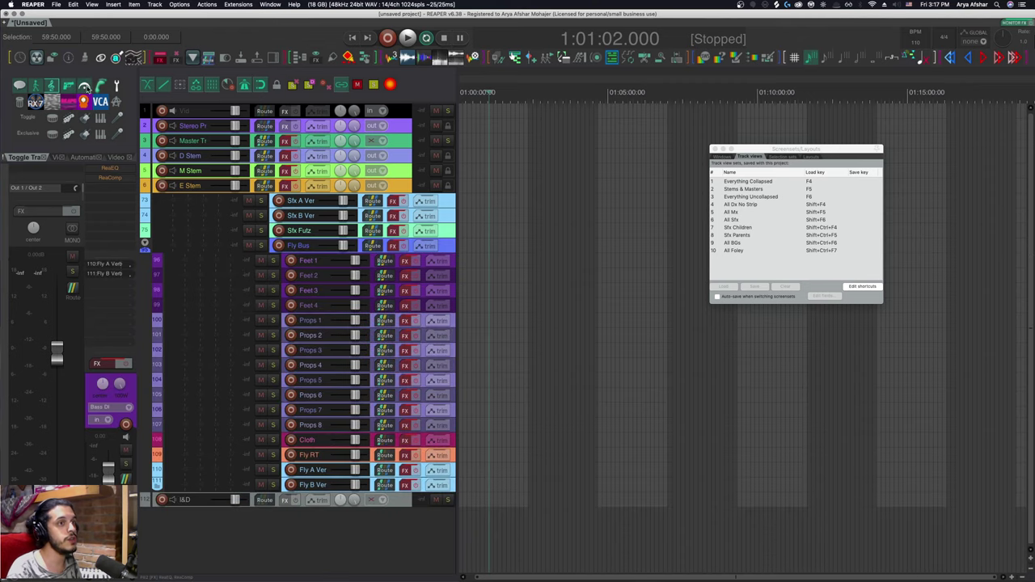
{"action": "left_click", "coordinate": [102, 87]}
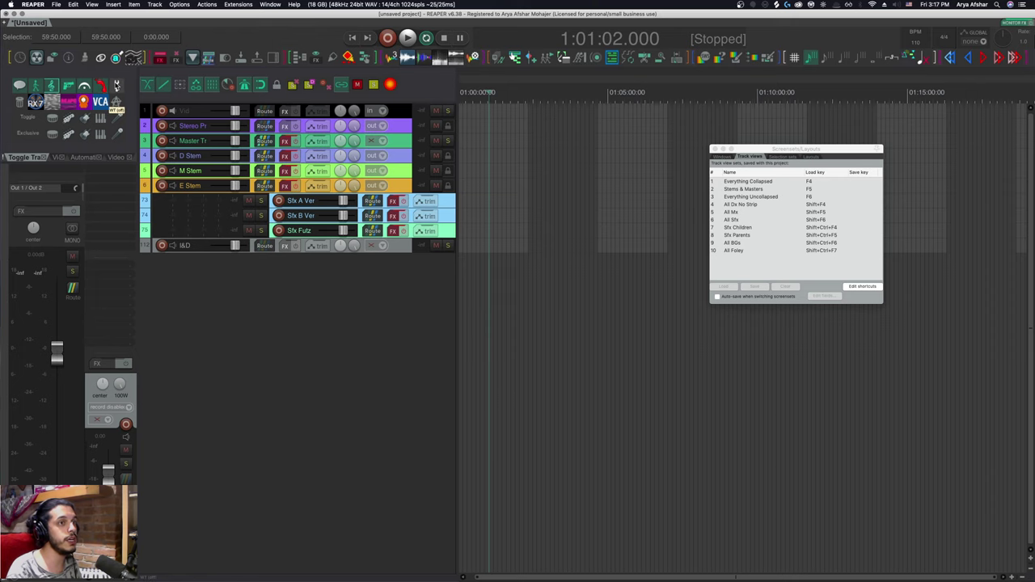
Step: Show the Dx, Walla and Mx groups in turn, ending with the SFX tracks listed
{"action": "left_click", "coordinate": [20, 86]}
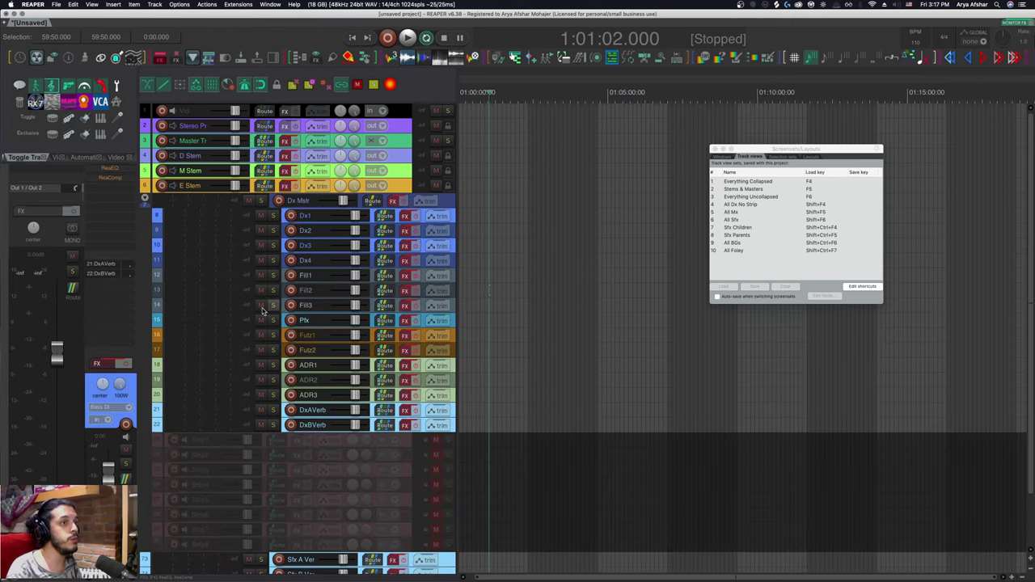
{"action": "left_click", "coordinate": [35, 86]}
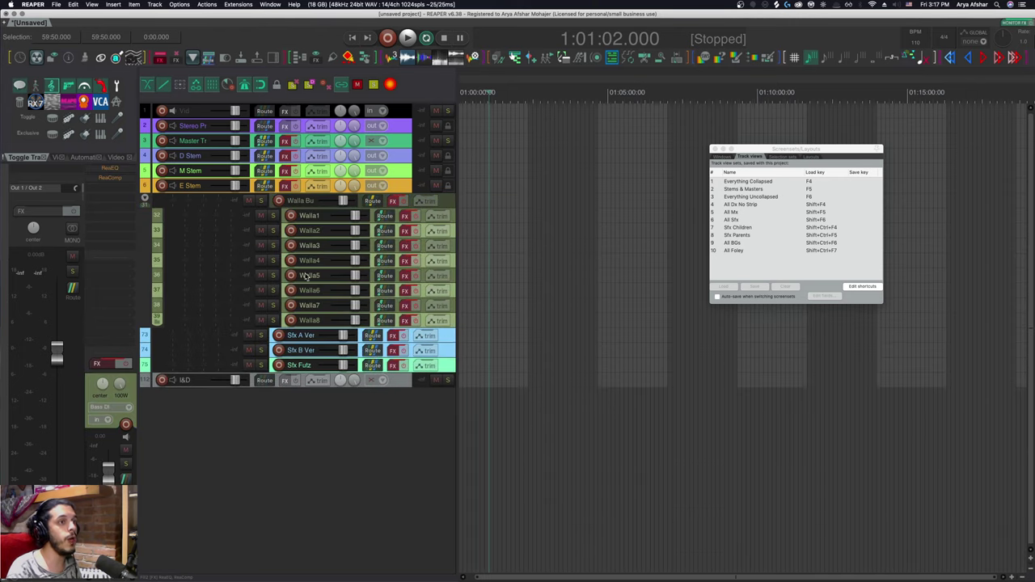
{"action": "left_click", "coordinate": [68, 87]}
{"action": "left_click", "coordinate": [37, 88]}
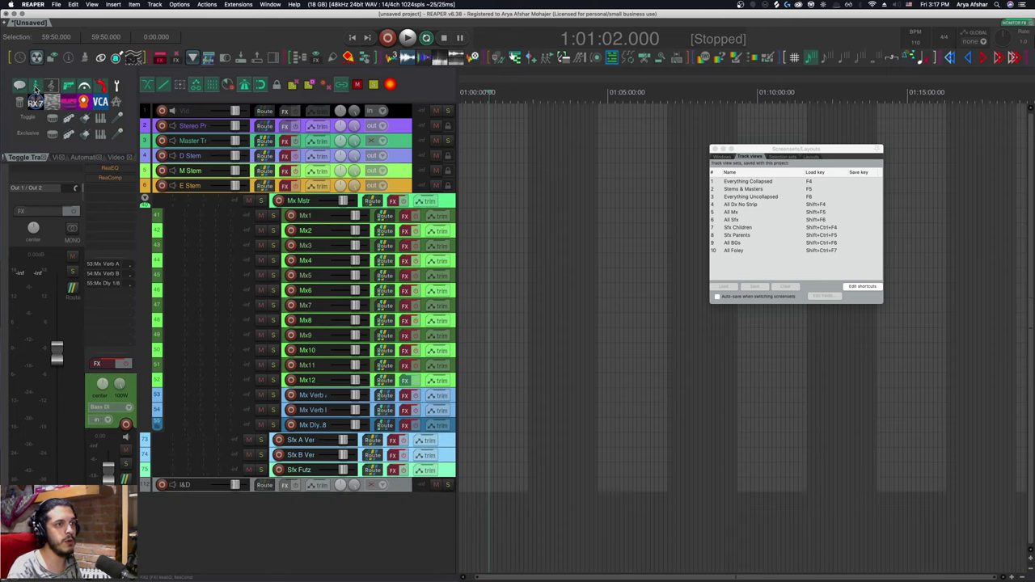
{"action": "left_click", "coordinate": [69, 87]}
{"action": "scroll", "coordinate": [356, 366], "scroll_direction": "down", "scroll_amount": 5}
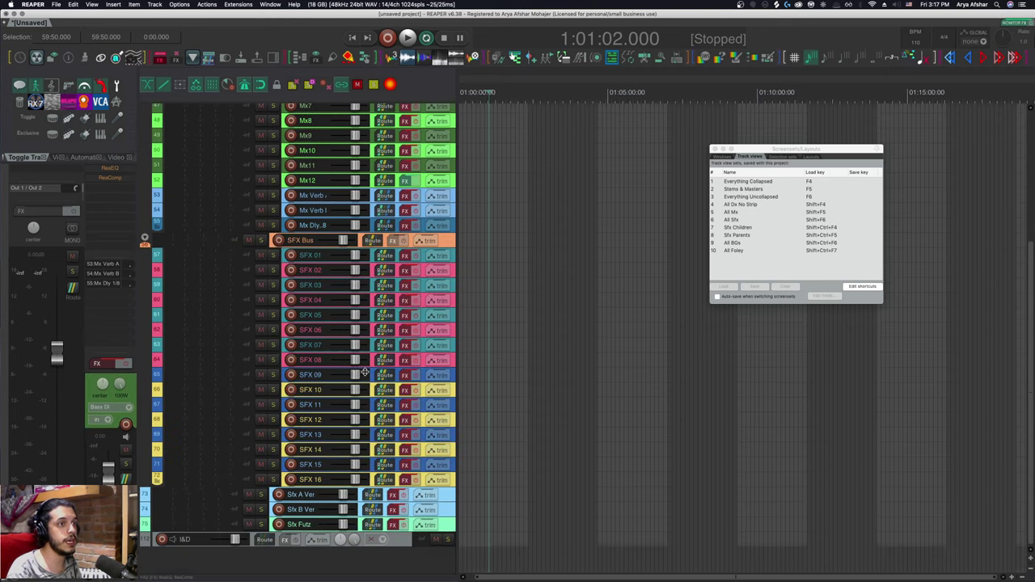
{"action": "scroll", "coordinate": [356, 366], "scroll_direction": "up", "scroll_amount": 5}
{"action": "left_click", "coordinate": [58, 94]}
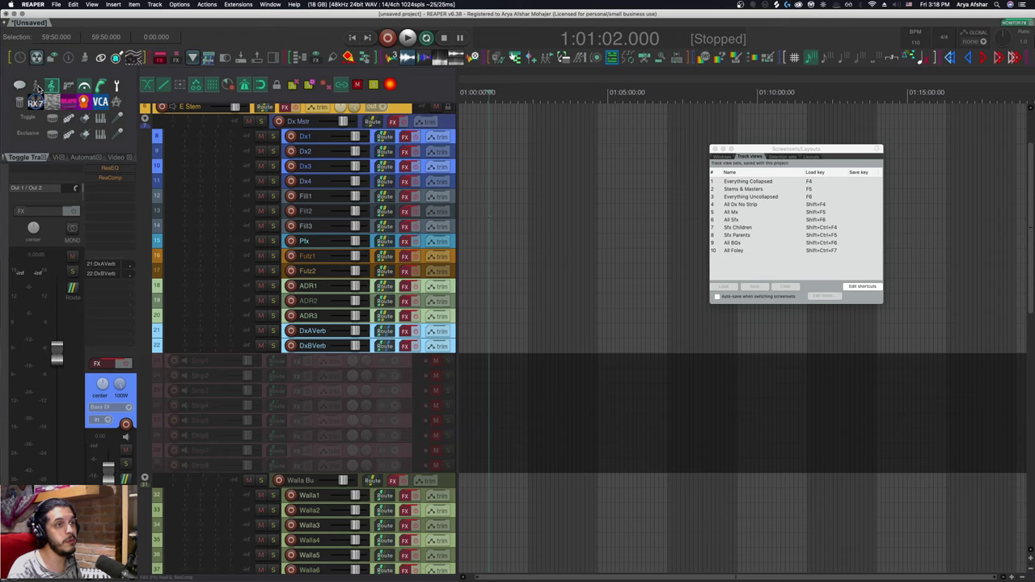
{"action": "scroll", "coordinate": [398, 331], "scroll_direction": "down", "scroll_amount": 5}
{"action": "scroll", "coordinate": [398, 331], "scroll_direction": "down", "scroll_amount": 5}
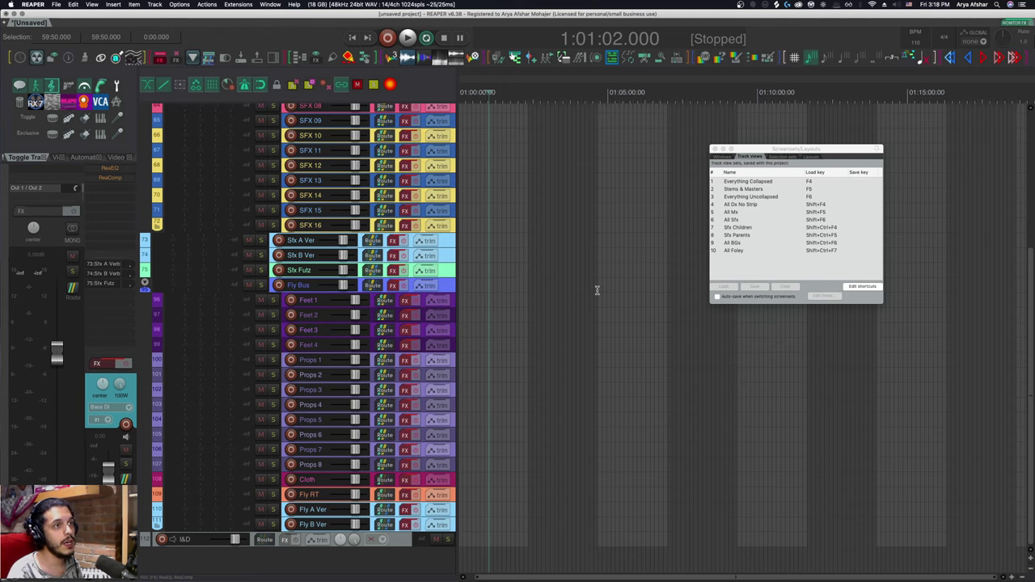
Step: Recall the All Dx No Strip view with Shift+F4, then the All Mx view with Shift+F5
{"action": "left_click", "coordinate": [571, 283]}
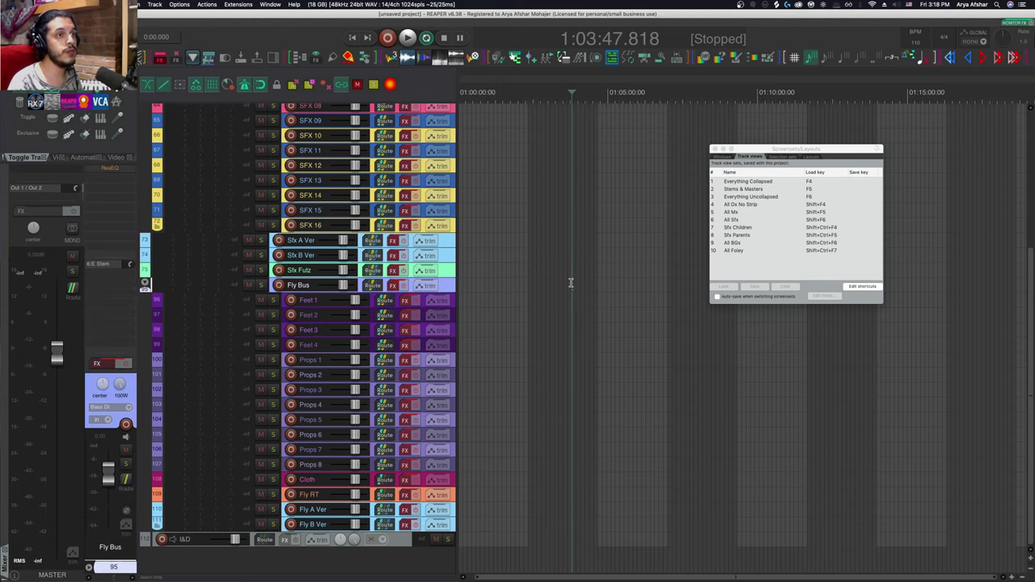
{"action": "key", "text": "shift+F4"}
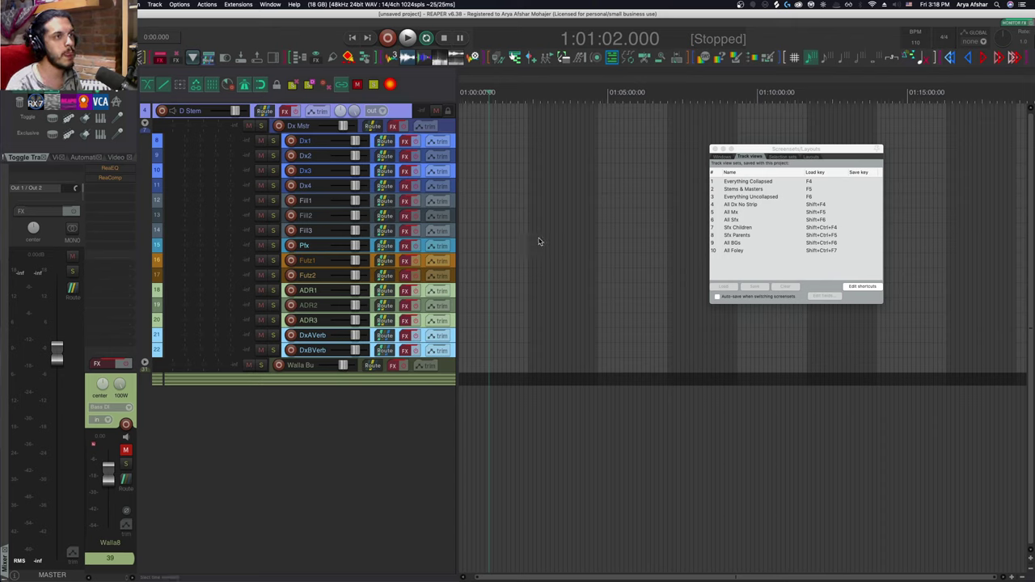
{"action": "key", "text": "shift+F5"}
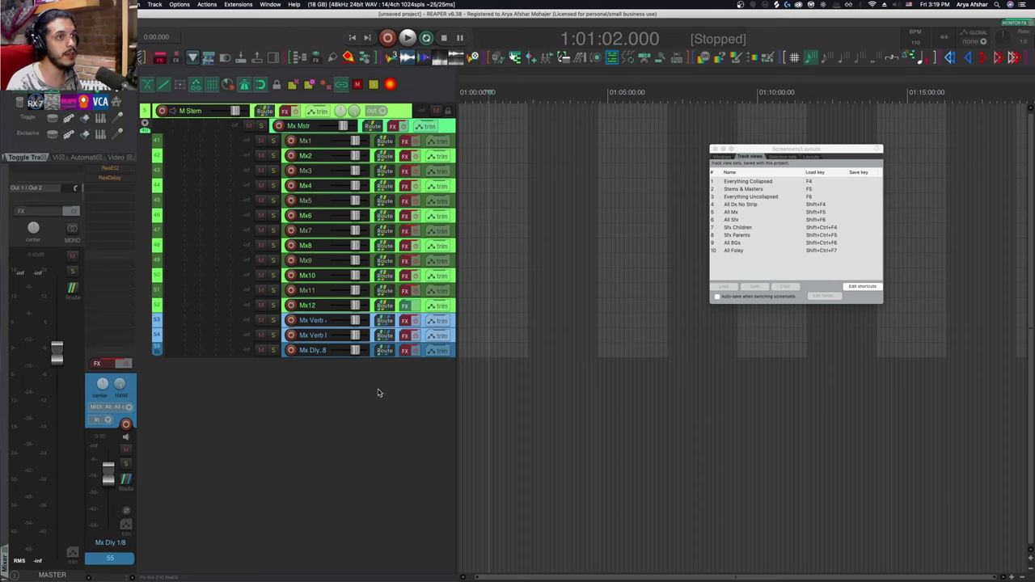
Step: Recall All Sfx (Shift+F6) and collapse the SFX Bus, BG Bus and Fly Bus folders
{"action": "key", "text": "shift+F6"}
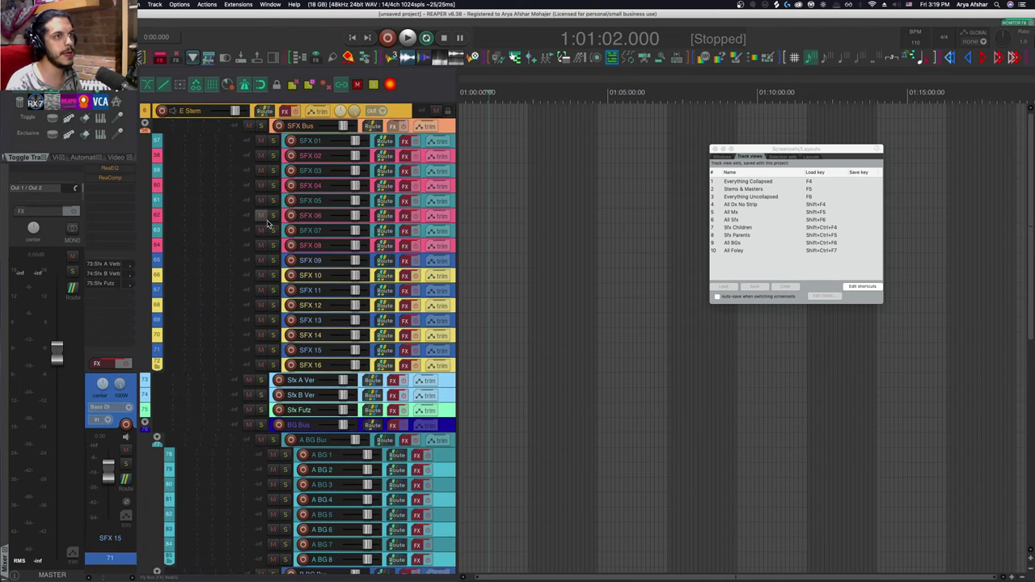
{"action": "scroll", "coordinate": [235, 122], "scroll_direction": "down", "scroll_amount": 1}
{"action": "scroll", "coordinate": [202, 123], "scroll_direction": "up", "scroll_amount": 1}
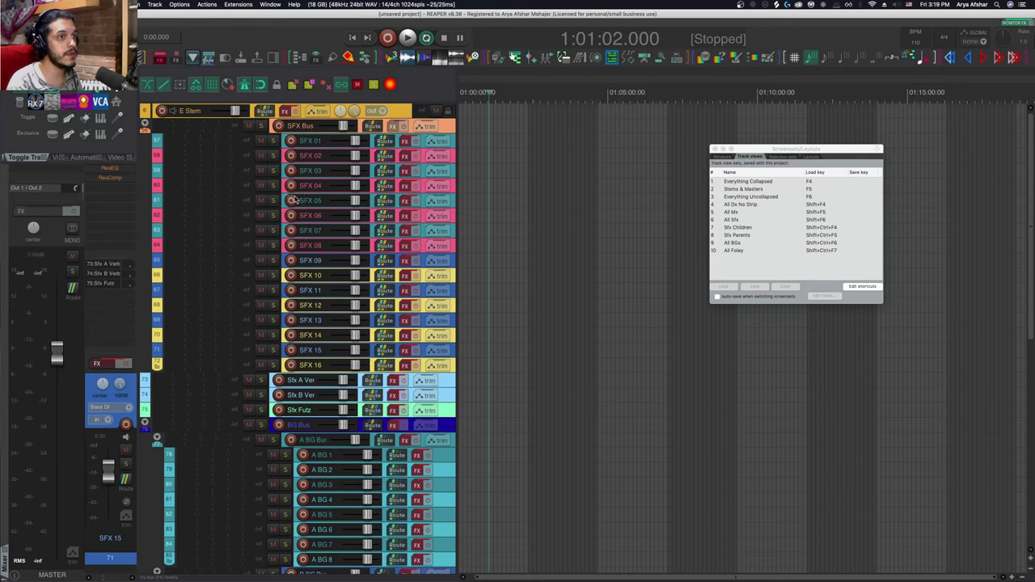
{"action": "left_click", "coordinate": [146, 127]}
{"action": "left_click", "coordinate": [146, 211]}
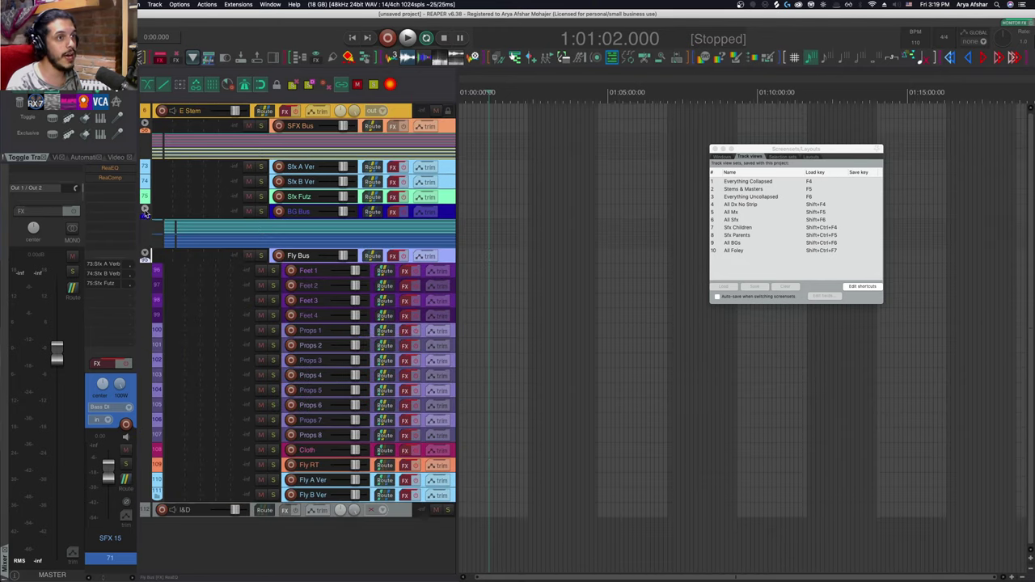
{"action": "left_click", "coordinate": [144, 254]}
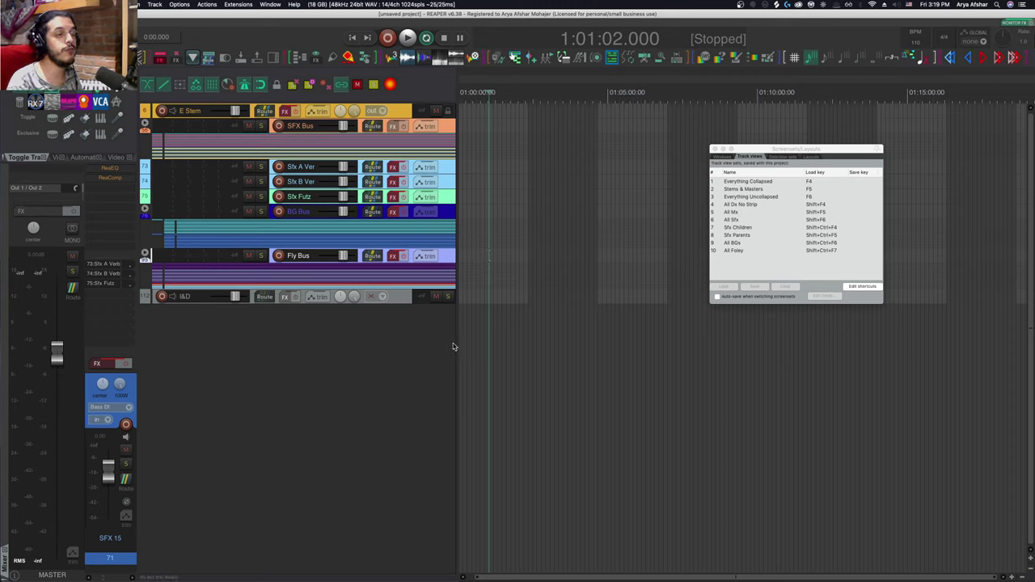
{"action": "left_click", "coordinate": [327, 336]}
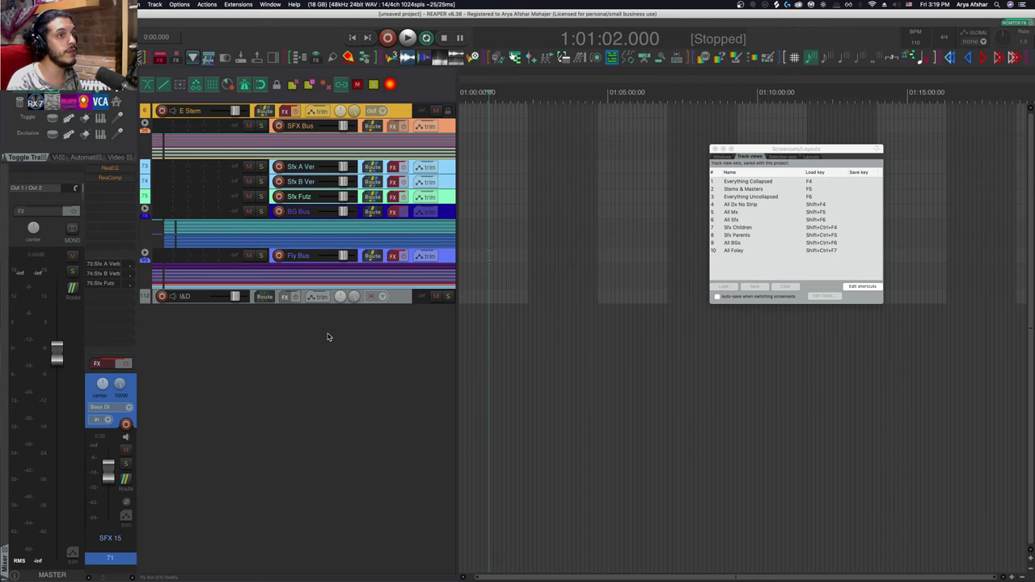
Step: Cycle through the Shift+Ctrl+F4 to F7 track views, then return to Everything Collapsed with F4
{"action": "key", "text": "shift+ctrl+F4"}
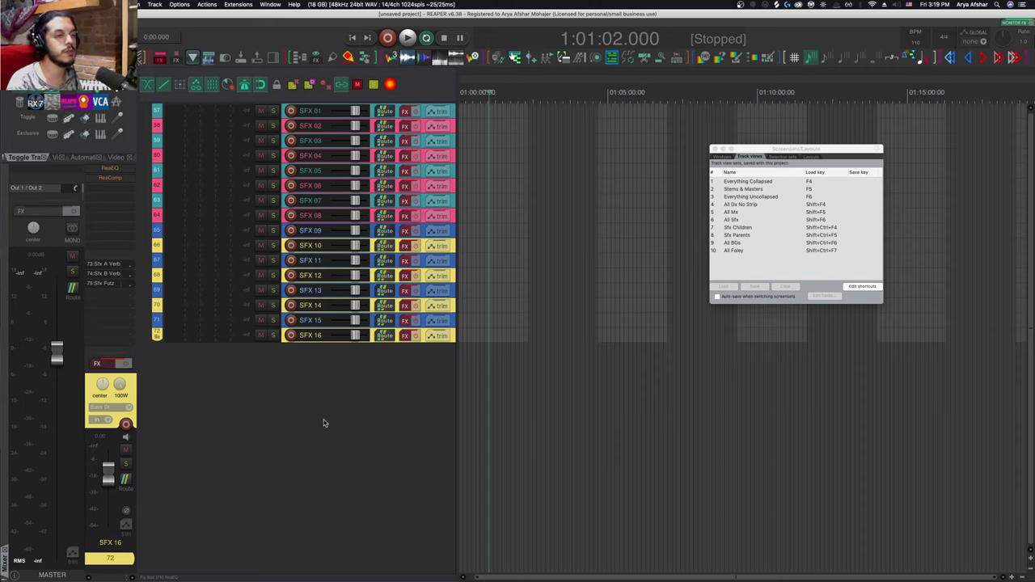
{"action": "key", "text": "shift+ctrl+F5"}
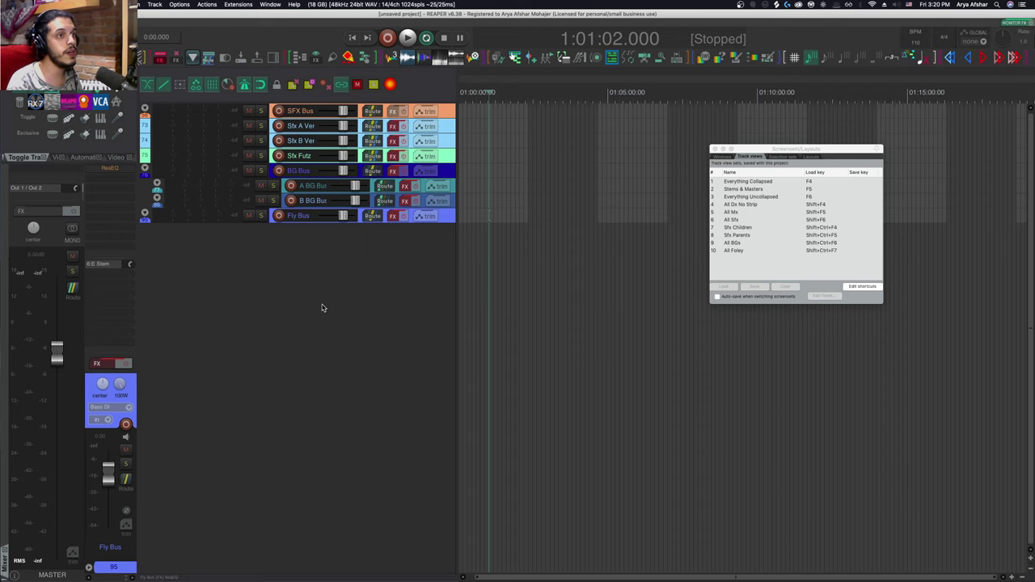
{"action": "key", "text": "shift+ctrl+F6"}
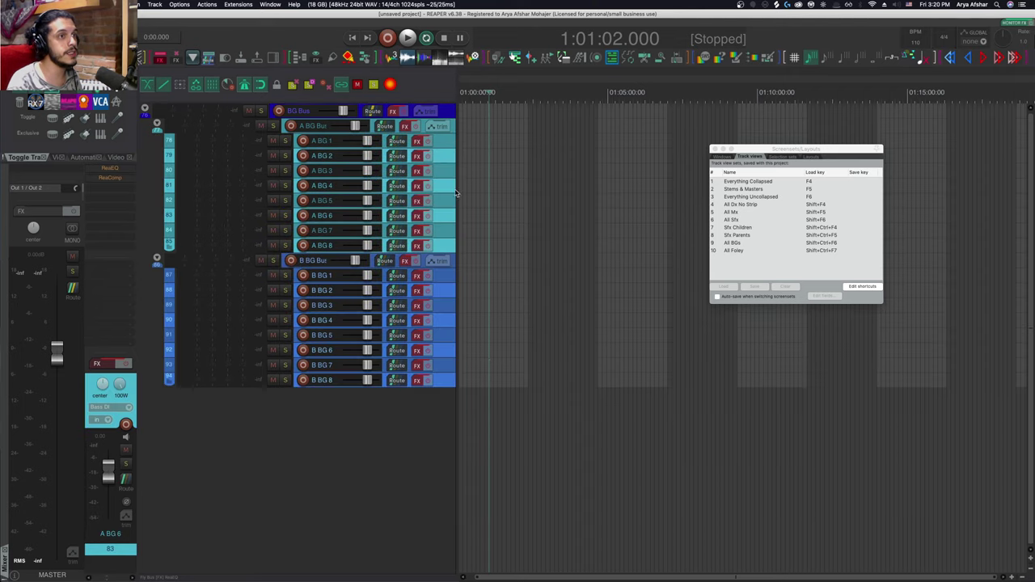
{"action": "key", "text": "shift+ctrl+F7"}
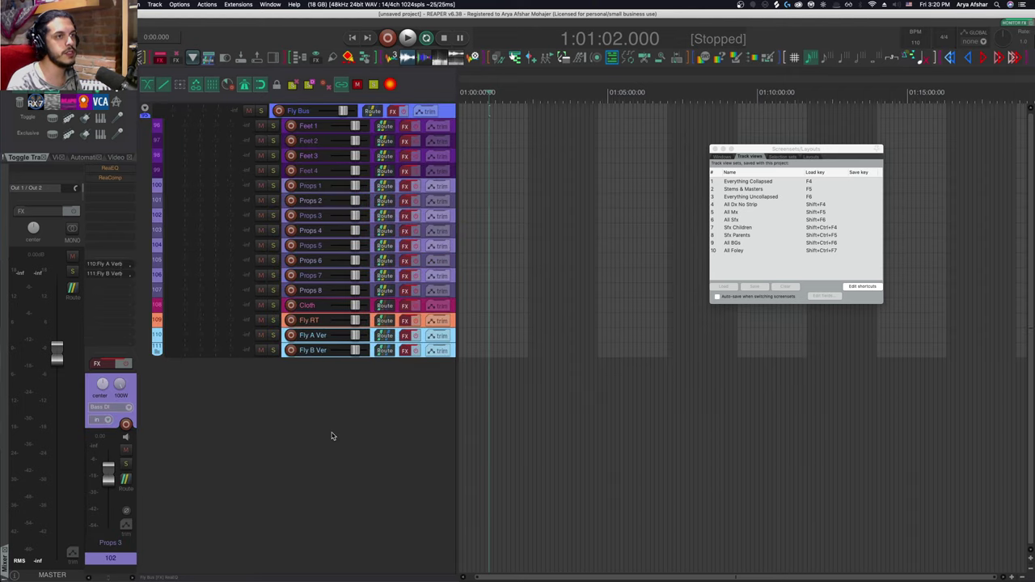
{"action": "key", "text": "F4"}
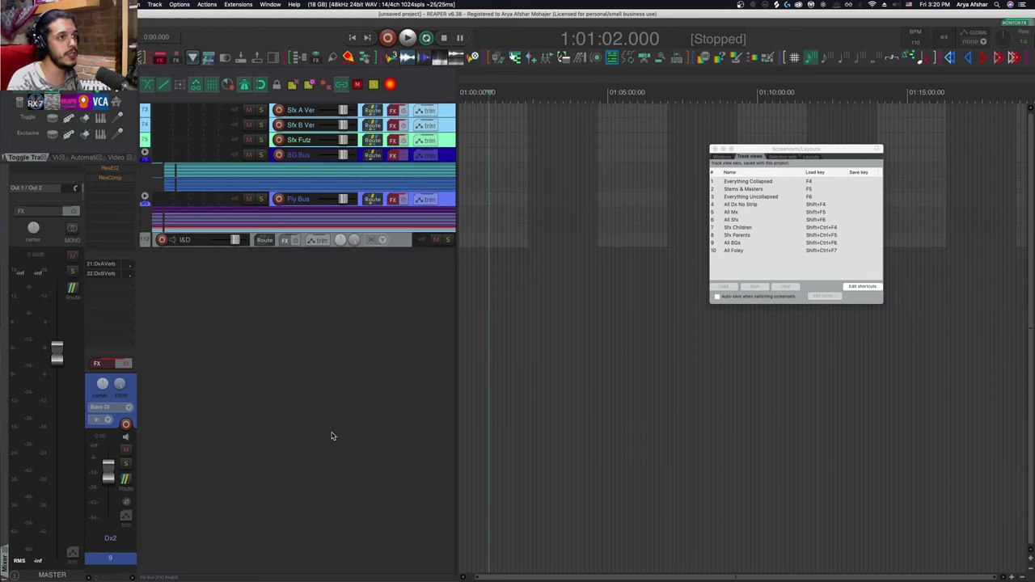
Step: Scroll the collapsed template back to the top, showing Vid and the stems
{"action": "scroll", "coordinate": [333, 430], "scroll_direction": "up", "scroll_amount": 5}
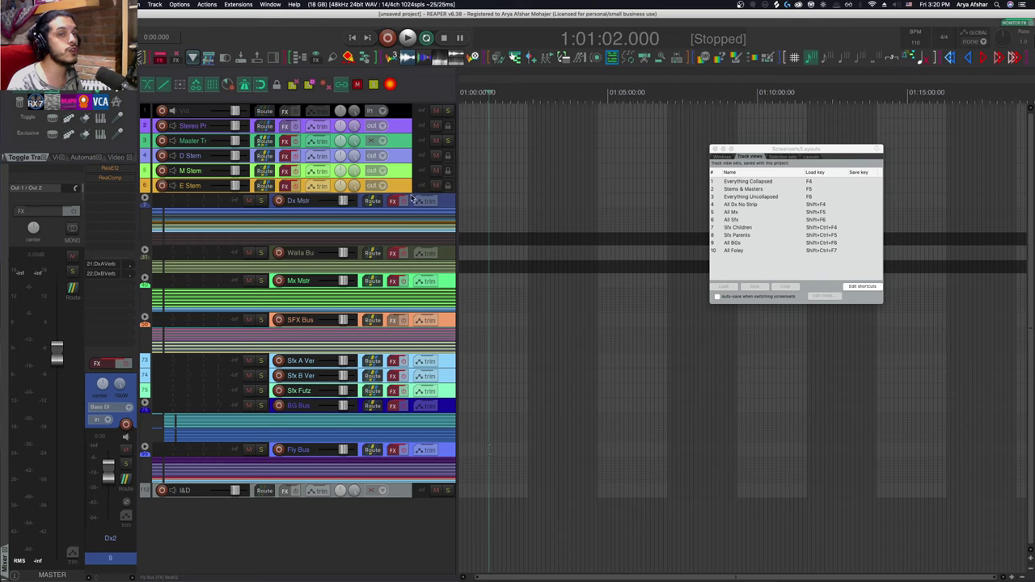
Step: Inspect the routing of the D Stem, M Stem and E Stem tracks in turn, closing each window
{"action": "left_click", "coordinate": [265, 155]}
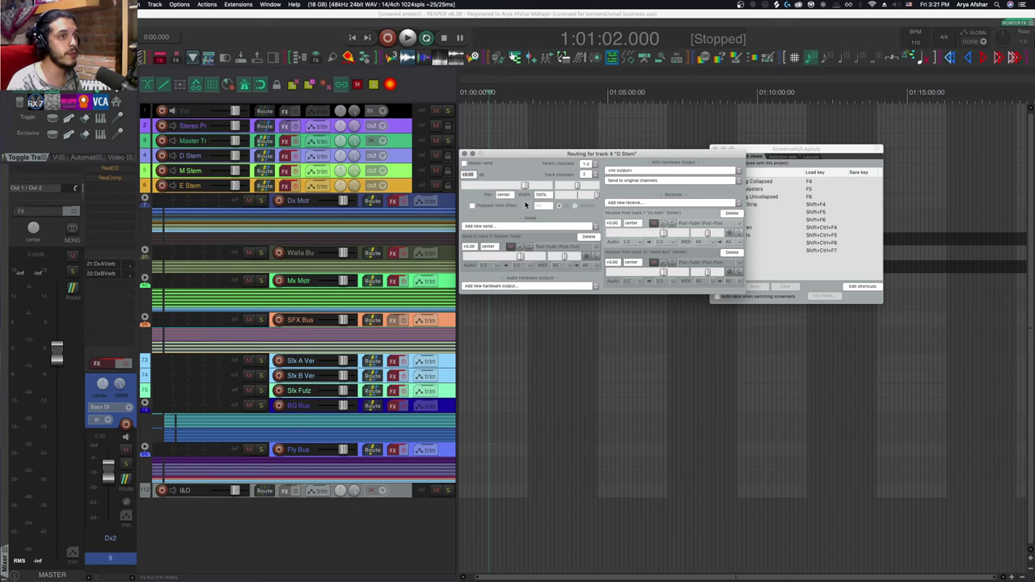
{"action": "left_click", "coordinate": [464, 153]}
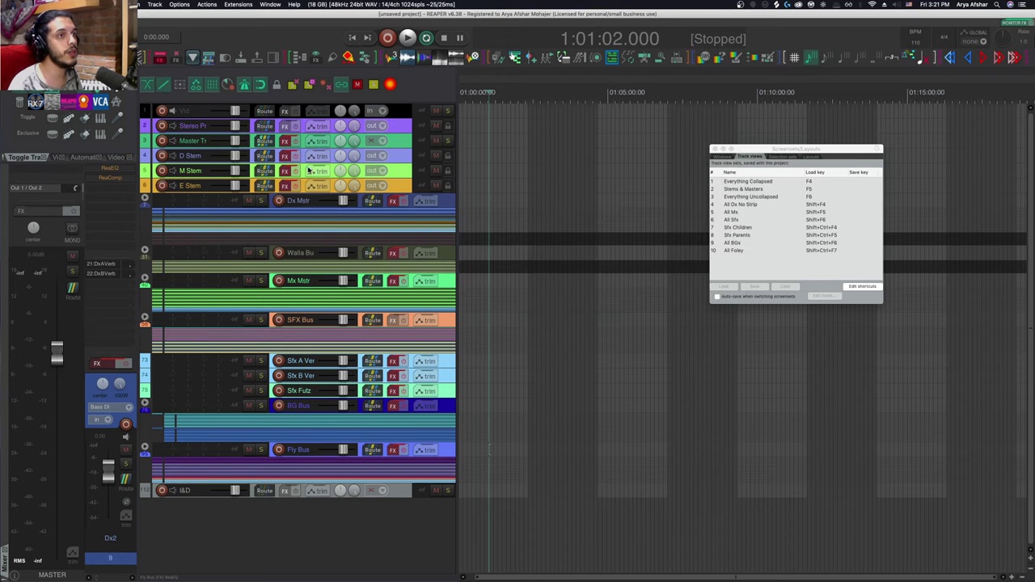
{"action": "left_click", "coordinate": [265, 170]}
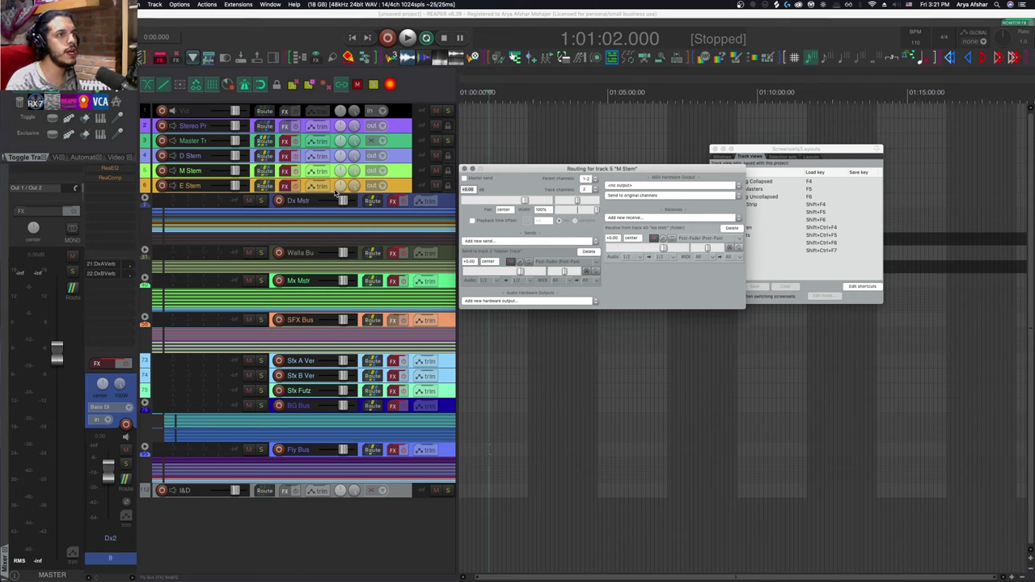
{"action": "left_click", "coordinate": [463, 169]}
{"action": "left_click", "coordinate": [264, 185]}
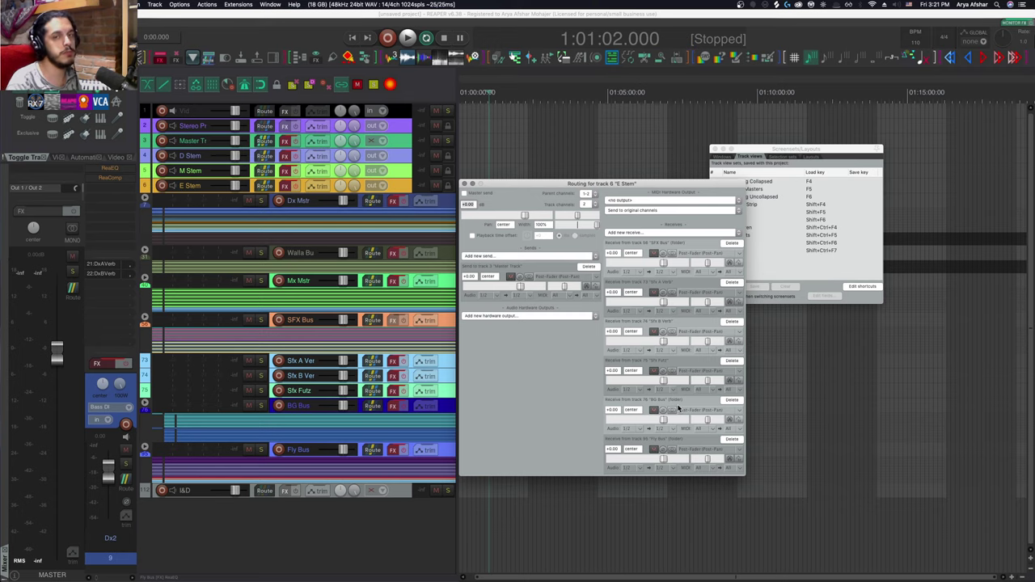
{"action": "left_click", "coordinate": [464, 184]}
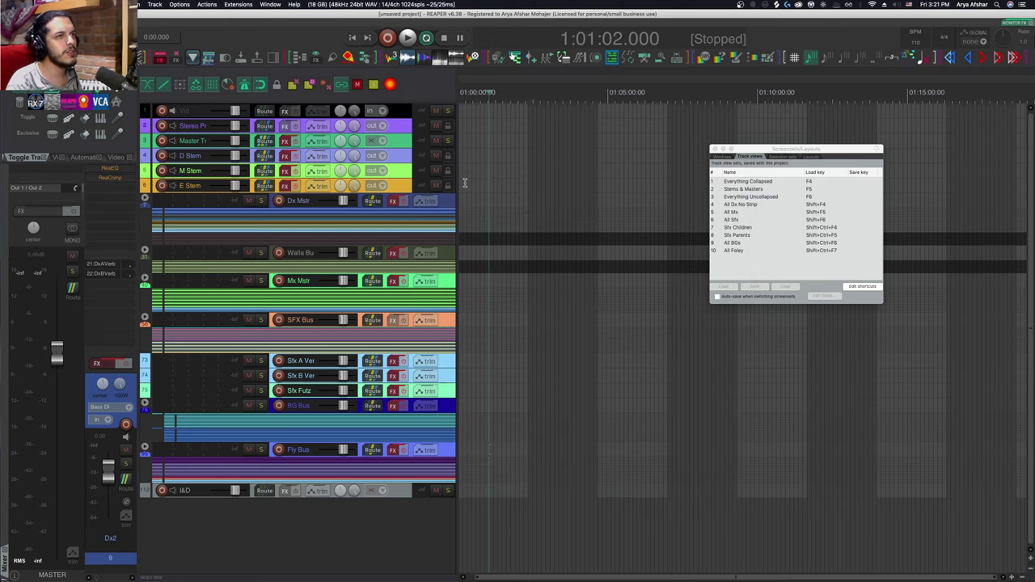
Step: Expand Dx Mstr, recall the SFX screenset with Shift+F6, and review the SFX Bus sends
{"action": "left_click", "coordinate": [145, 200]}
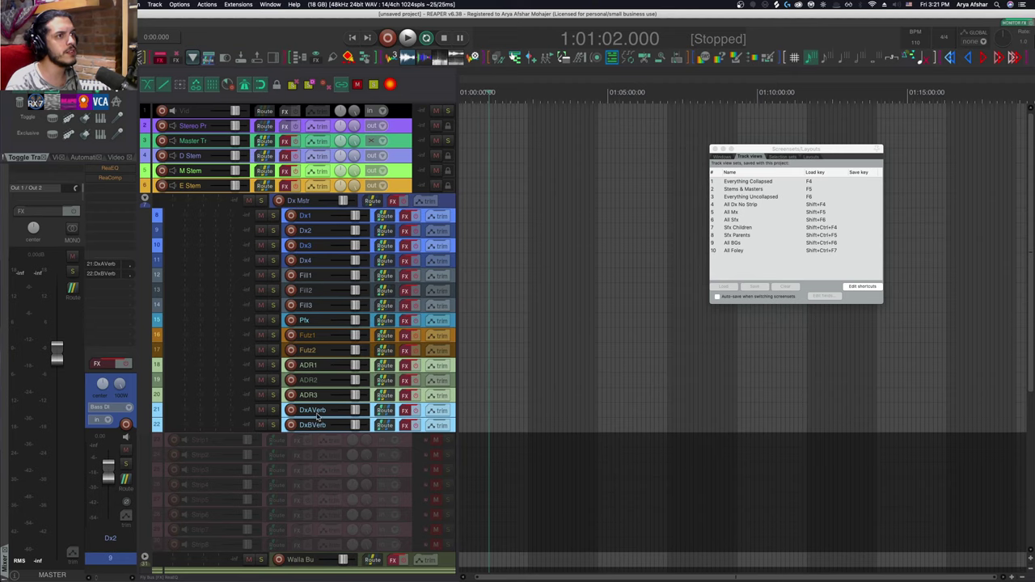
{"action": "key", "text": "shift+F6"}
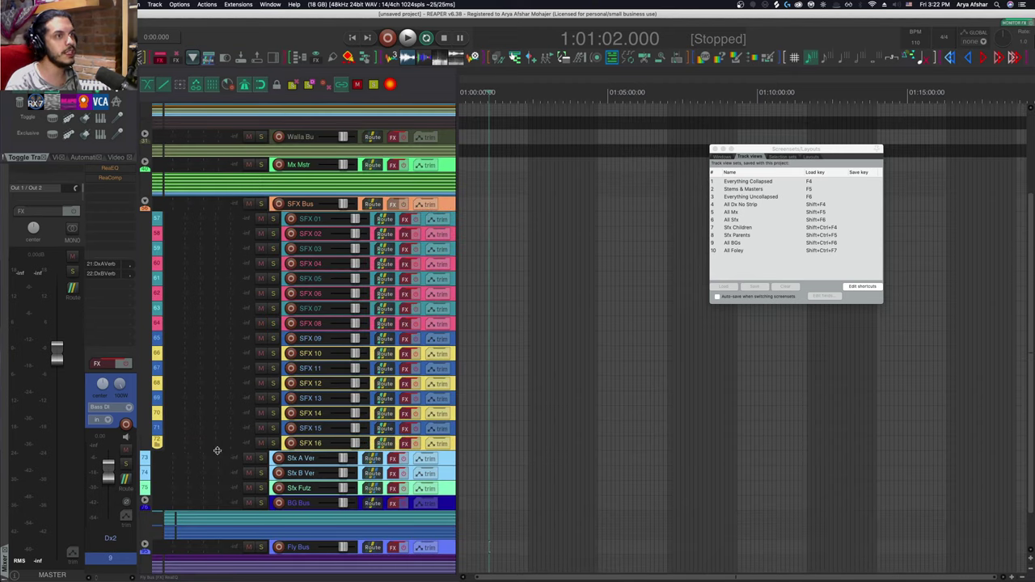
{"action": "left_click", "coordinate": [373, 204]}
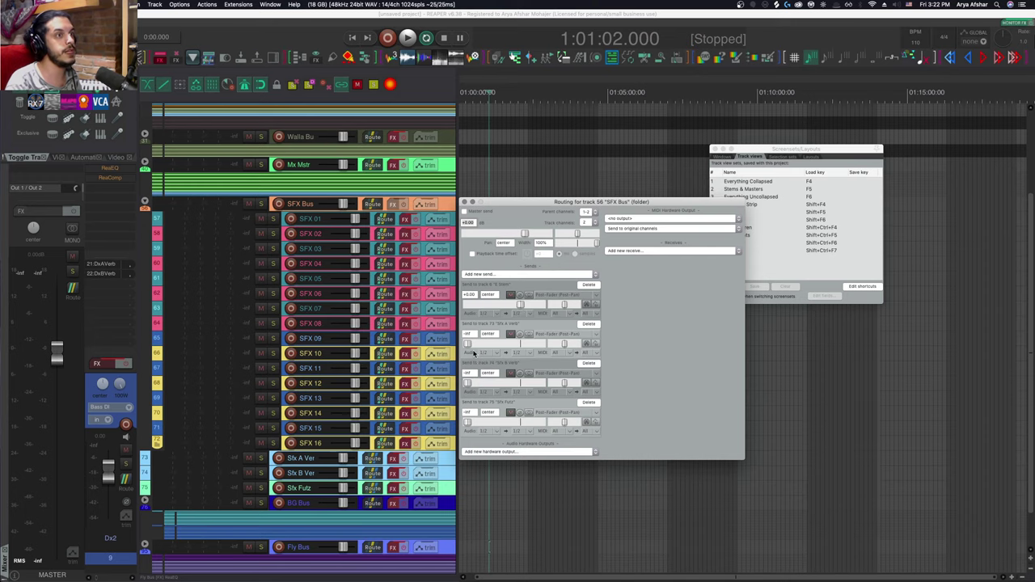
{"action": "left_click", "coordinate": [464, 202]}
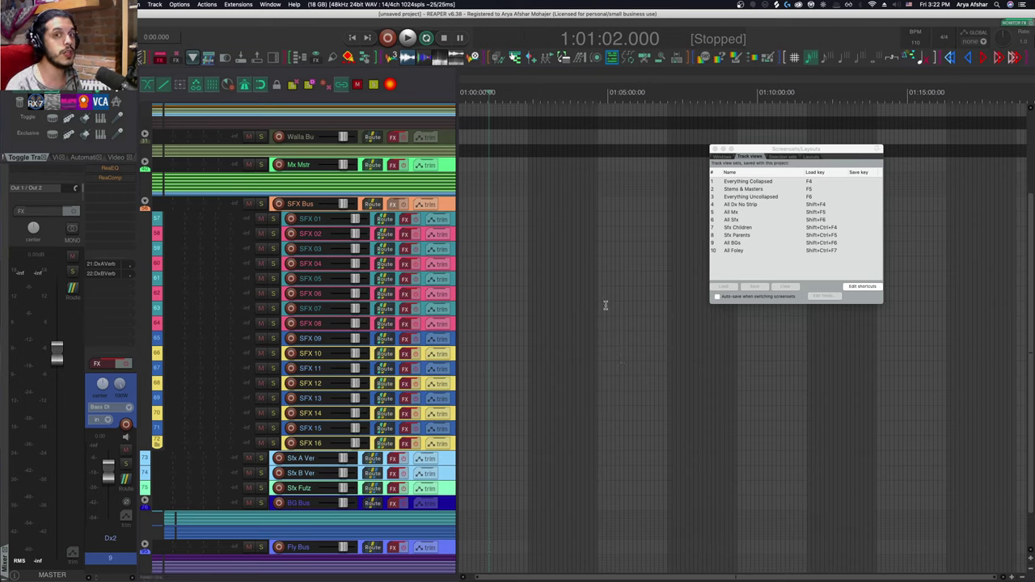
Step: Briefly show the Mx Mstr music tracks, then fold the SFX Bus to hide SFX 01–16
{"action": "scroll", "coordinate": [485, 305], "scroll_direction": "down", "scroll_amount": 2}
{"action": "scroll", "coordinate": [461, 300], "scroll_direction": "up", "scroll_amount": 3}
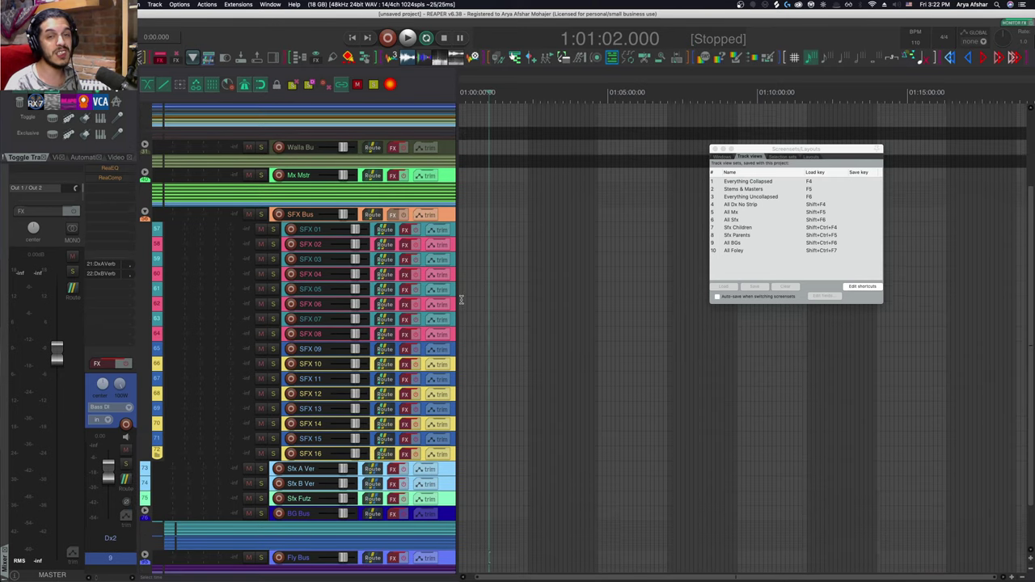
{"action": "scroll", "coordinate": [461, 300], "scroll_direction": "up", "scroll_amount": 3}
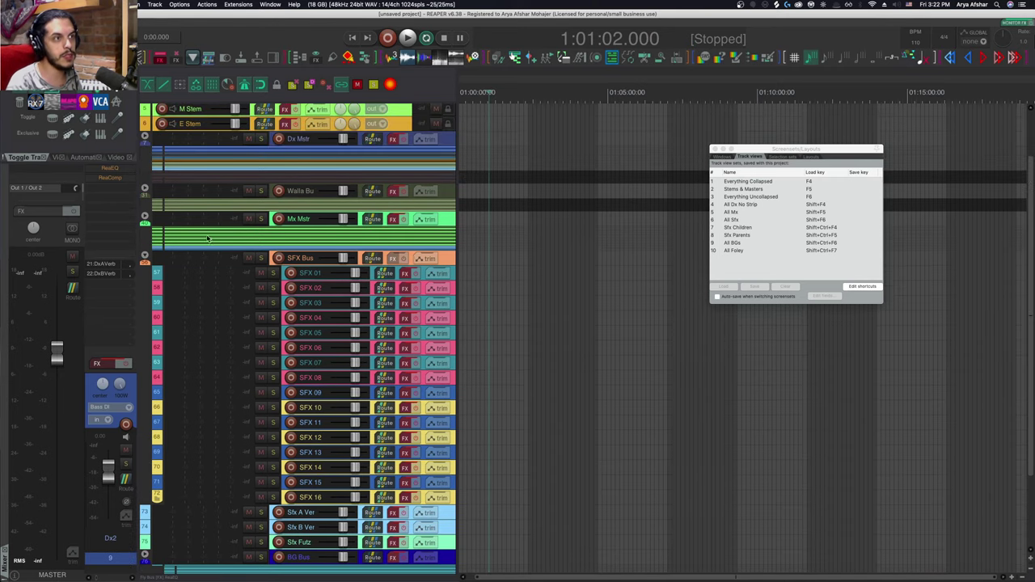
{"action": "left_click", "coordinate": [144, 216]}
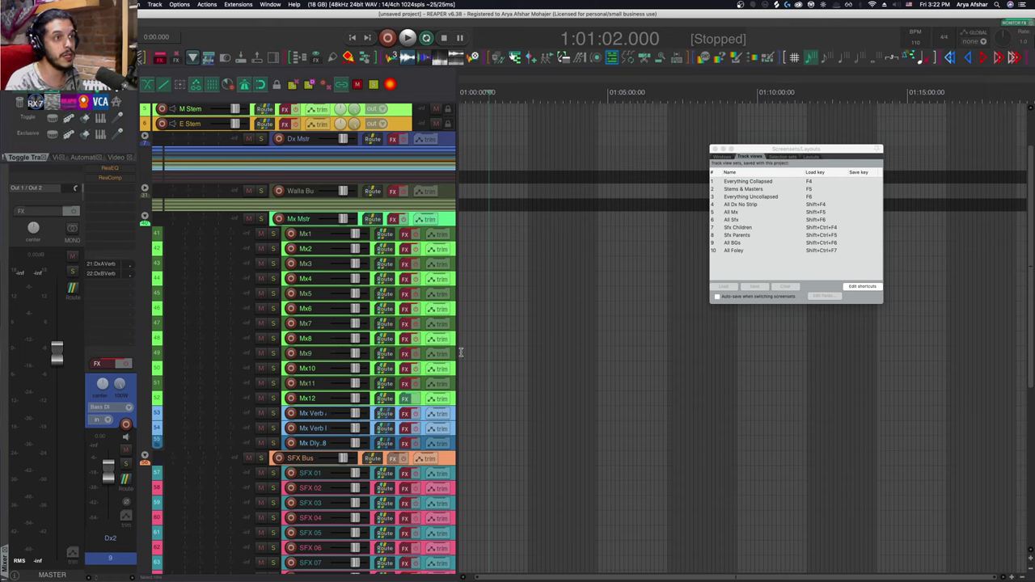
{"action": "left_click", "coordinate": [144, 216]}
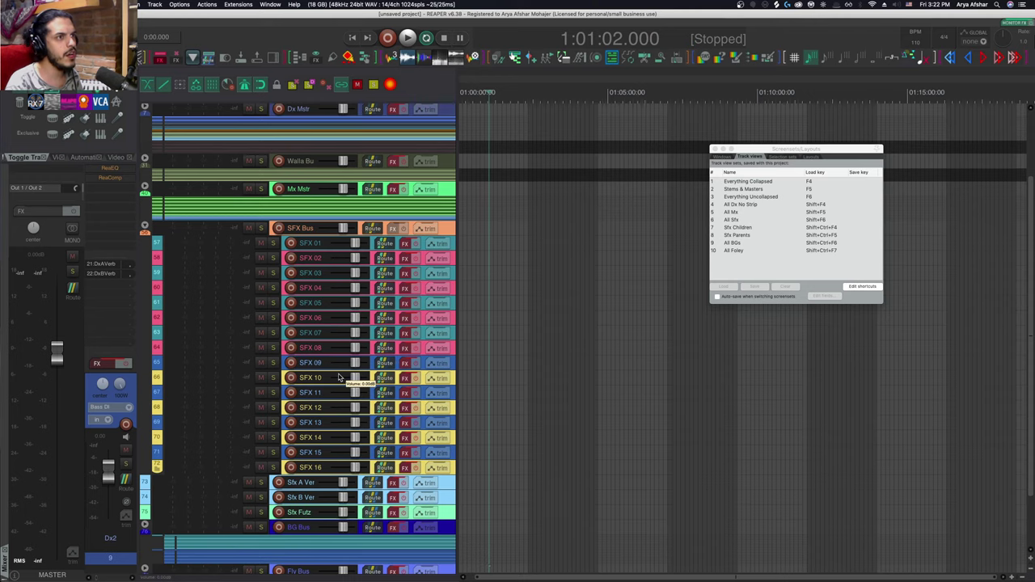
{"action": "scroll", "coordinate": [339, 378], "scroll_direction": "down", "scroll_amount": 3}
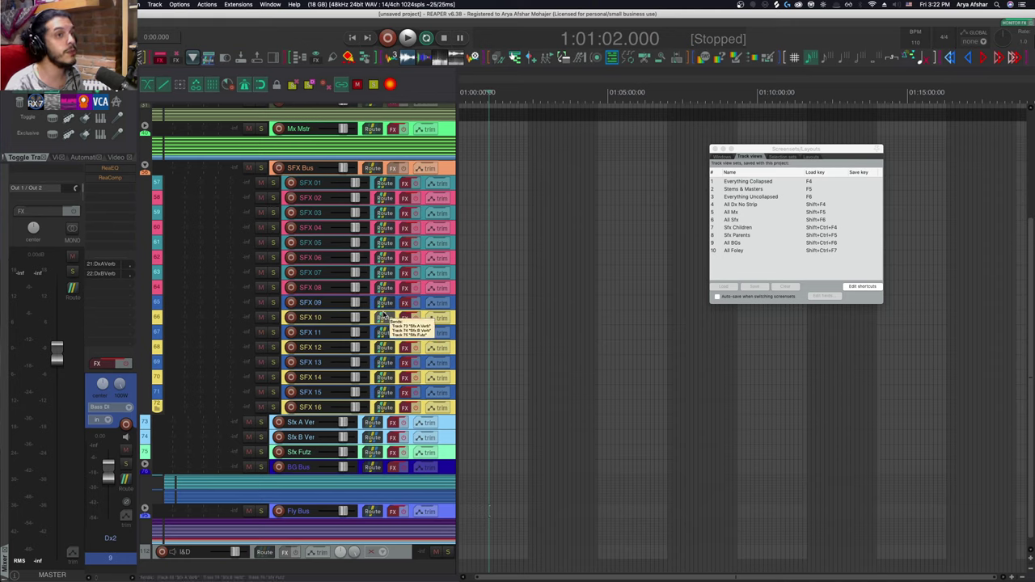
{"action": "left_click", "coordinate": [144, 166]}
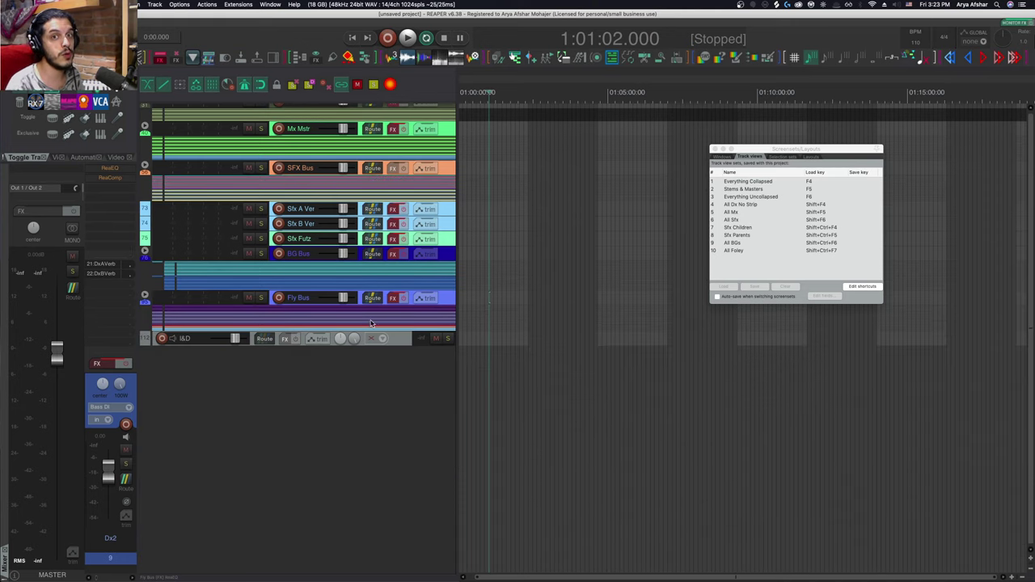
Step: Record-arm E Stem, M Stem, D Stem and Stereo Print, then view the Master Track routing
{"action": "scroll", "coordinate": [382, 258], "scroll_direction": "up", "scroll_amount": 4}
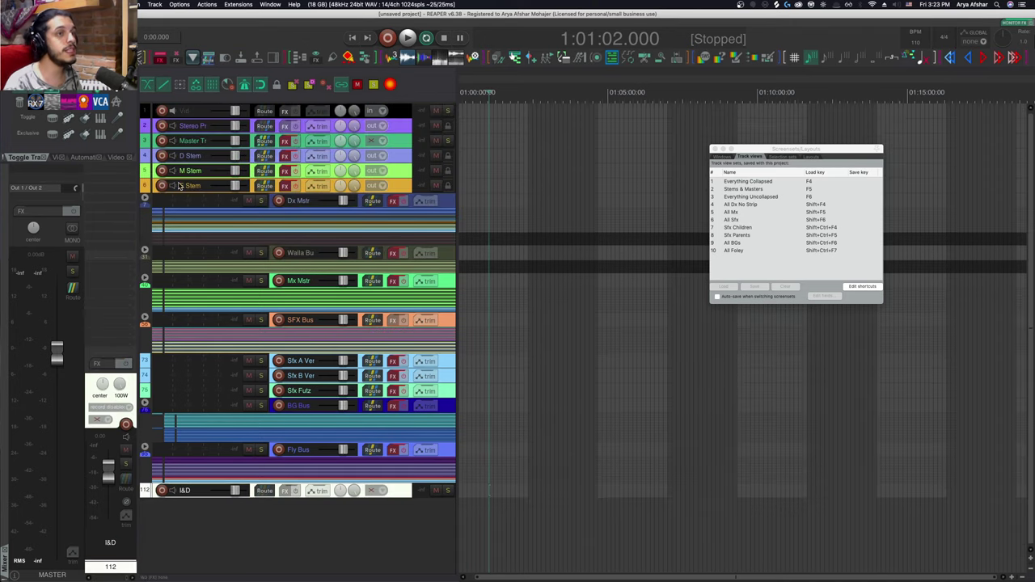
{"action": "left_click", "coordinate": [162, 186]}
{"action": "left_click", "coordinate": [162, 170]}
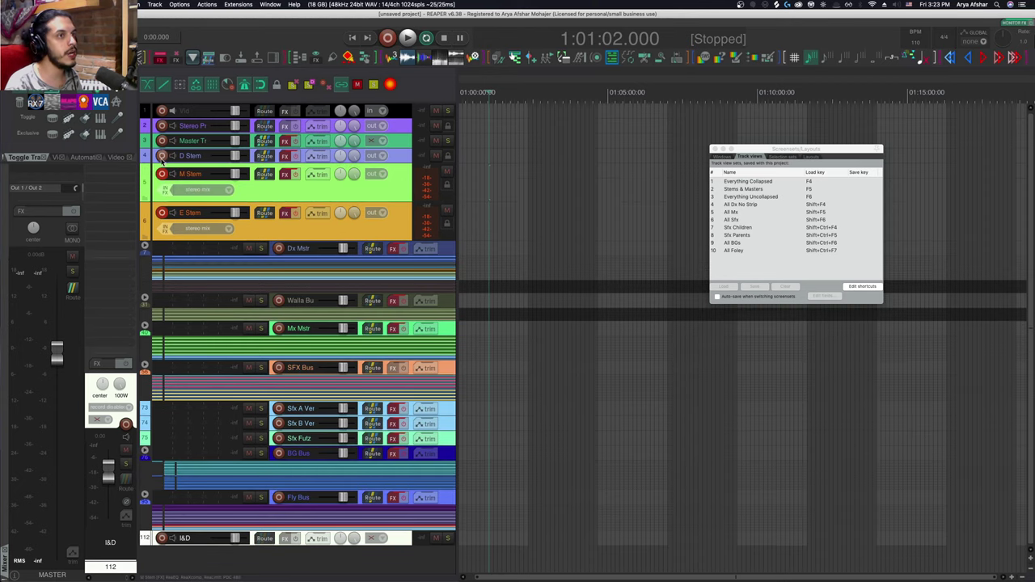
{"action": "left_click", "coordinate": [162, 158]}
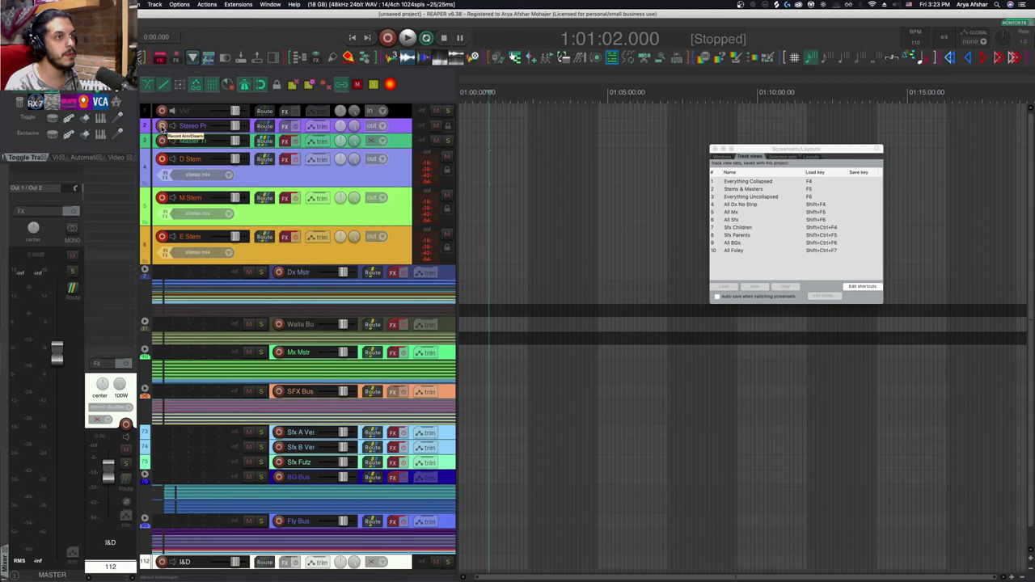
{"action": "left_click", "coordinate": [162, 127]}
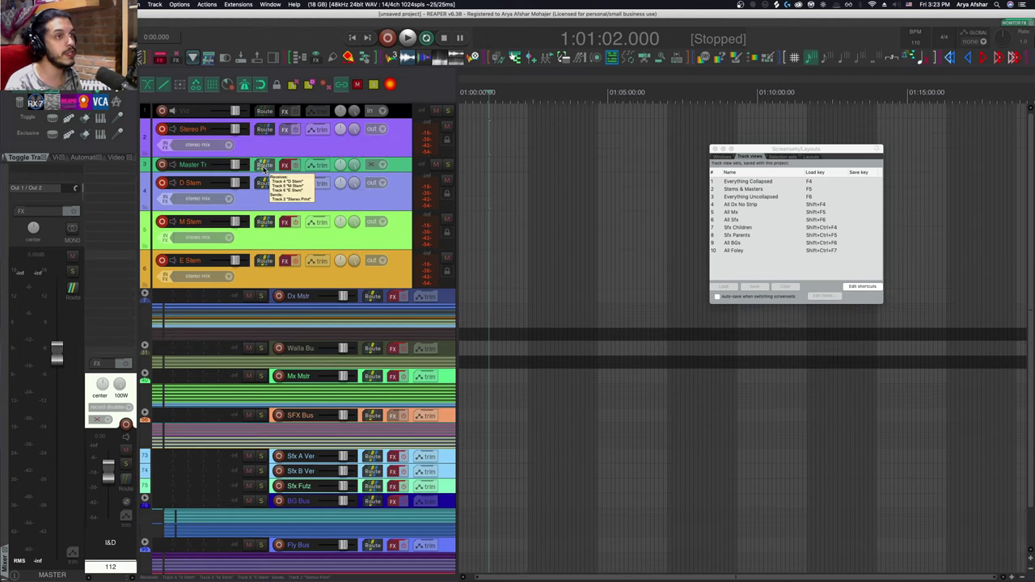
{"action": "left_click", "coordinate": [264, 165]}
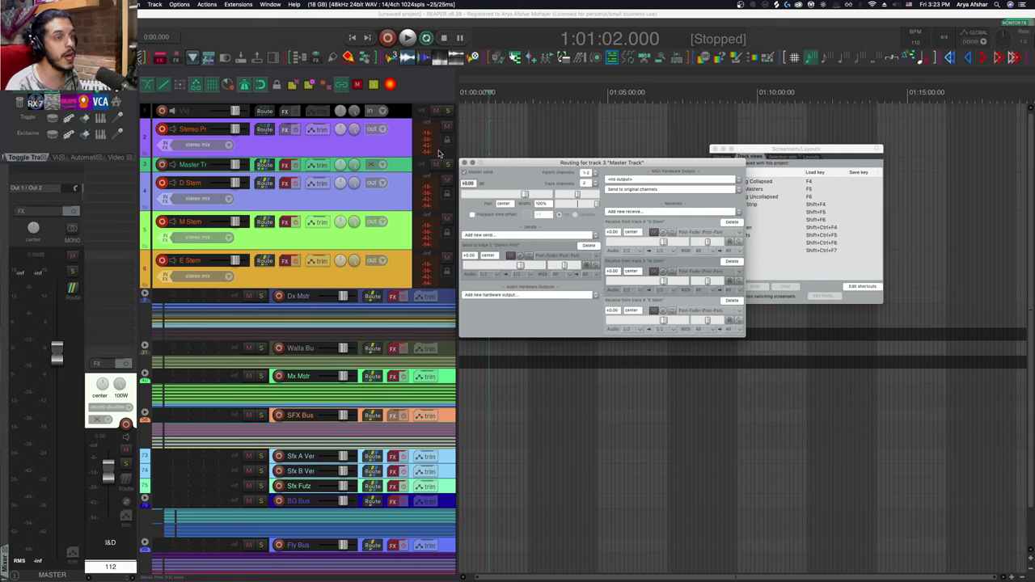
Step: Close the Master Track routing and take Stereo Print out of record
{"action": "left_click", "coordinate": [463, 163]}
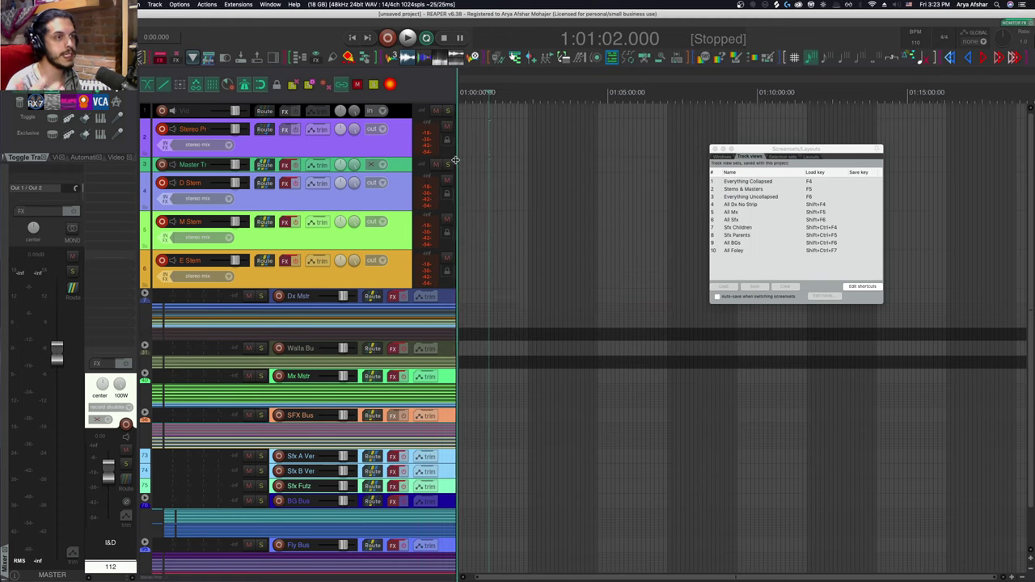
{"action": "left_click", "coordinate": [156, 131]}
{"action": "left_click", "coordinate": [156, 131]}
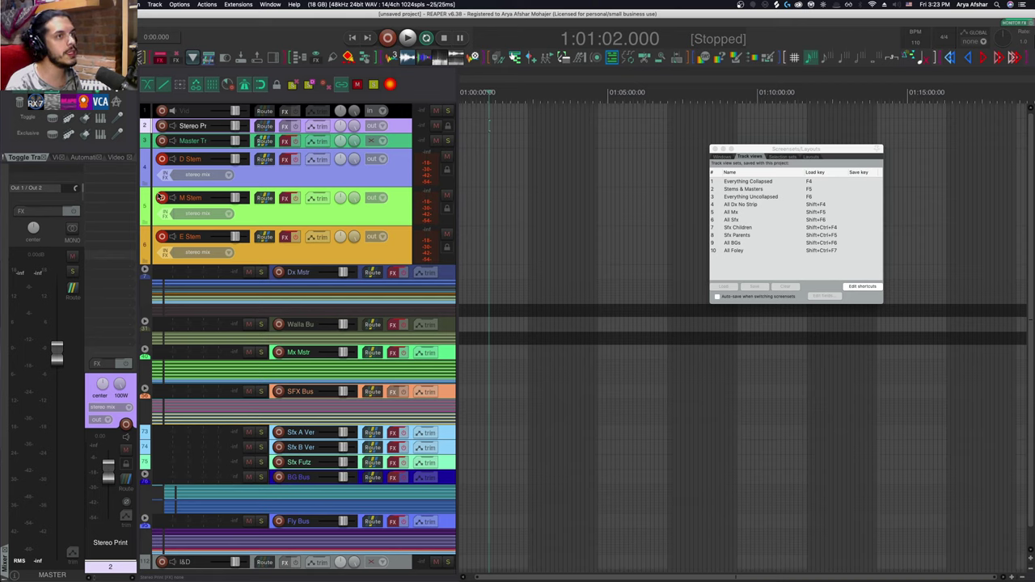
Step: Check that D Stem's record mode is Record: output (stereo)
{"action": "right_click", "coordinate": [162, 159]}
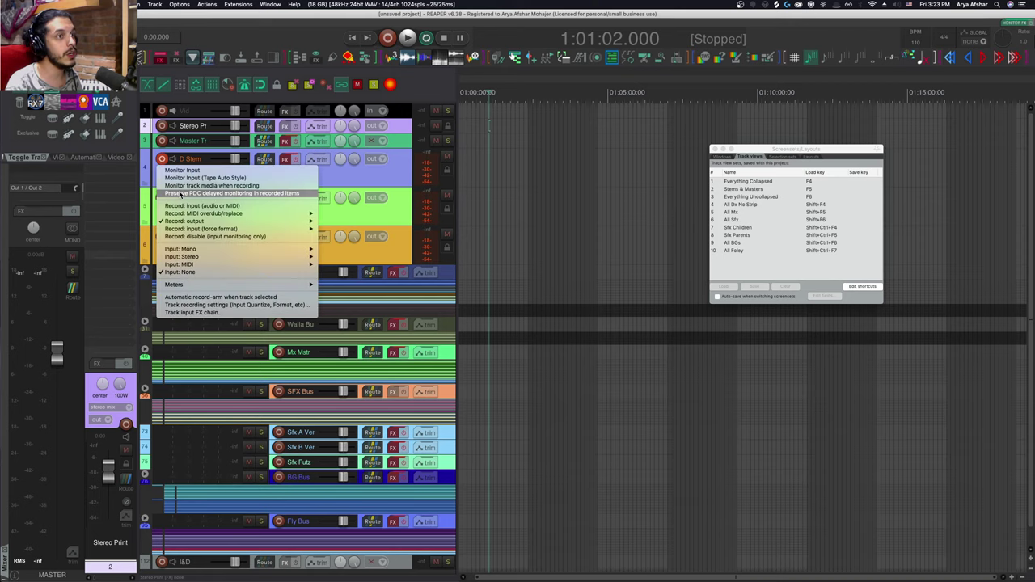
{"action": "mouse_move", "coordinate": [195, 222]}
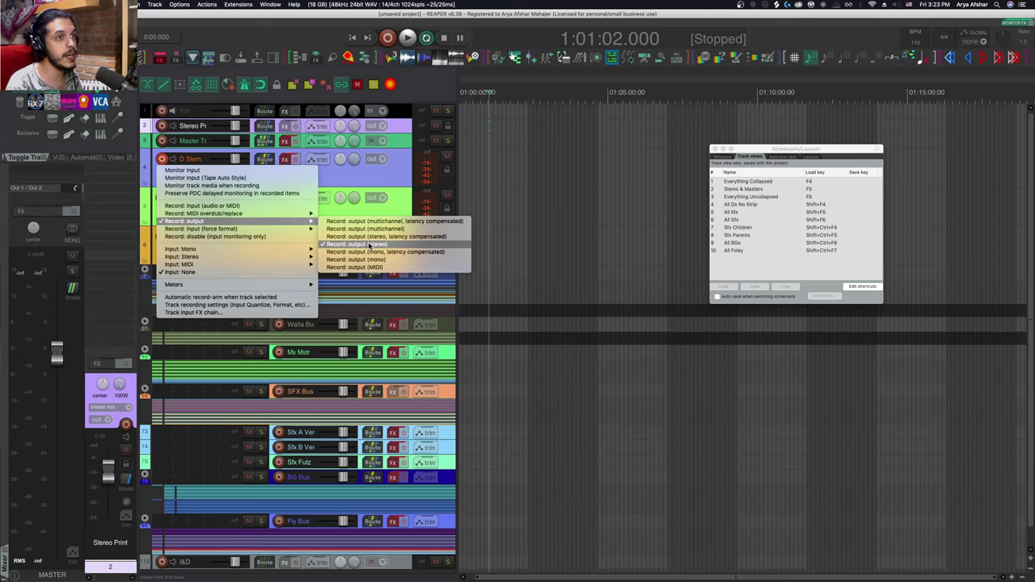
{"action": "left_click", "coordinate": [405, 179]}
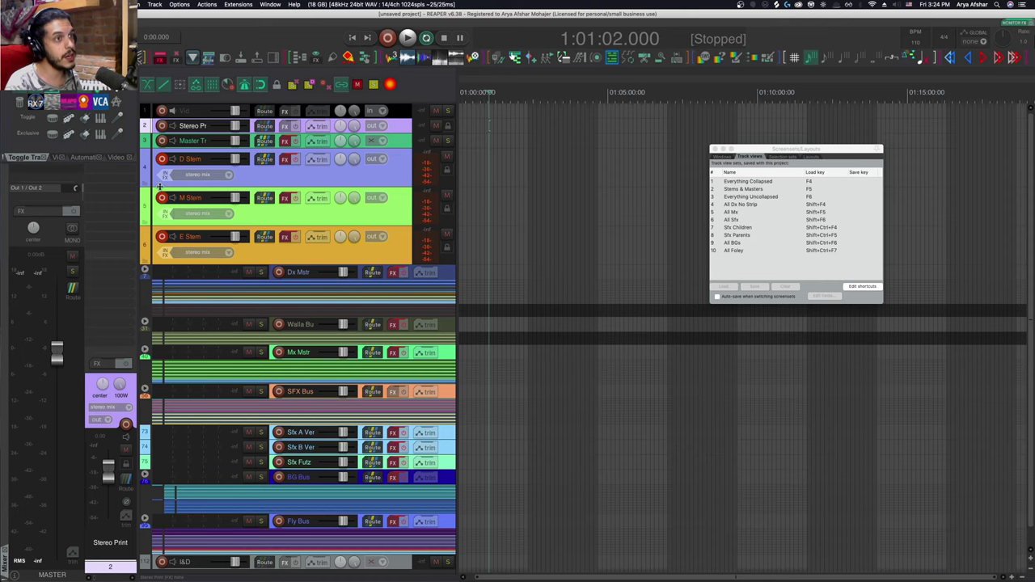
Step: Inspect D Stem's routing, then open the Master Track FX chain with ReaEQ, ReaComp and ReaLimit
{"action": "left_click", "coordinate": [265, 158]}
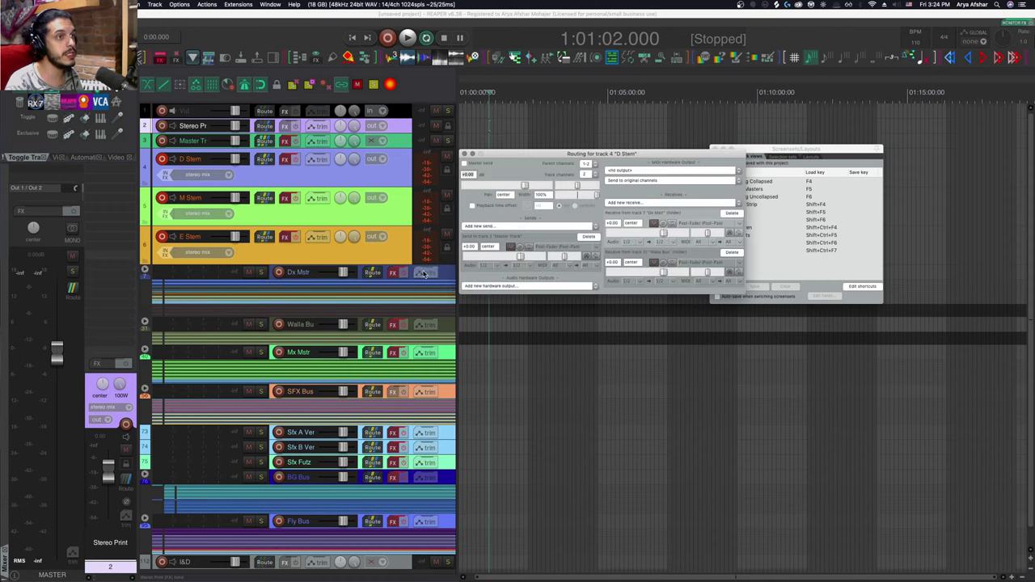
{"action": "left_click", "coordinate": [464, 154]}
{"action": "left_click", "coordinate": [285, 141]}
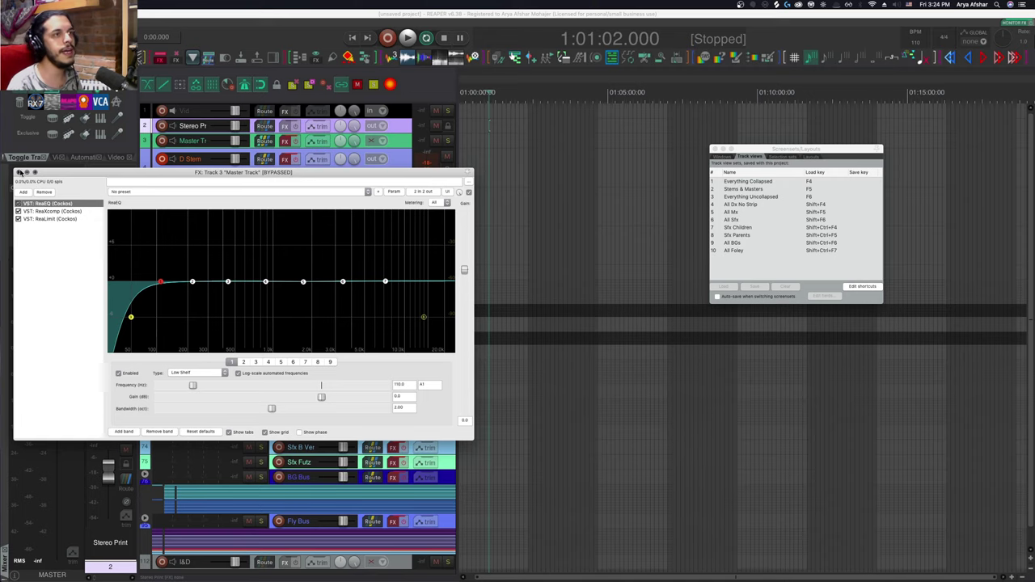
Step: Close Master FX, disarm all with F4, arm Stereo Print, and mute the mix tracks with F5
{"action": "left_click", "coordinate": [19, 173]}
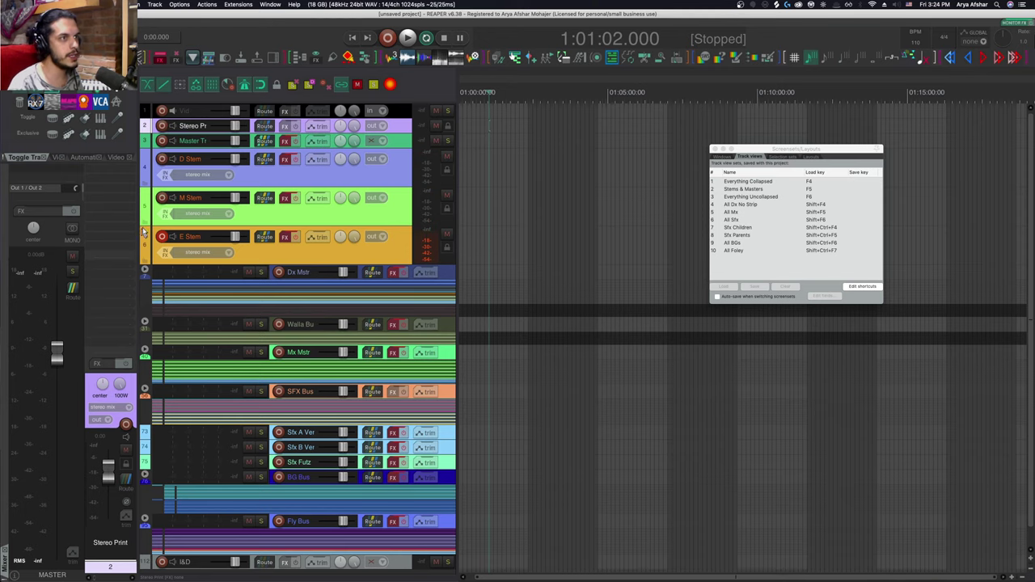
{"action": "key", "text": "F4"}
{"action": "left_click", "coordinate": [406, 143]}
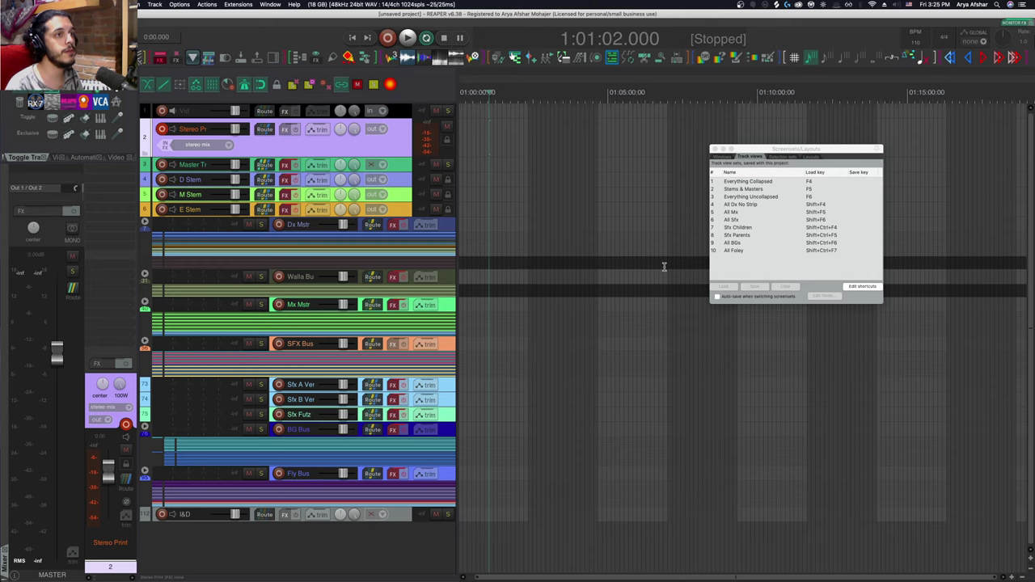
{"action": "key", "text": "F5"}
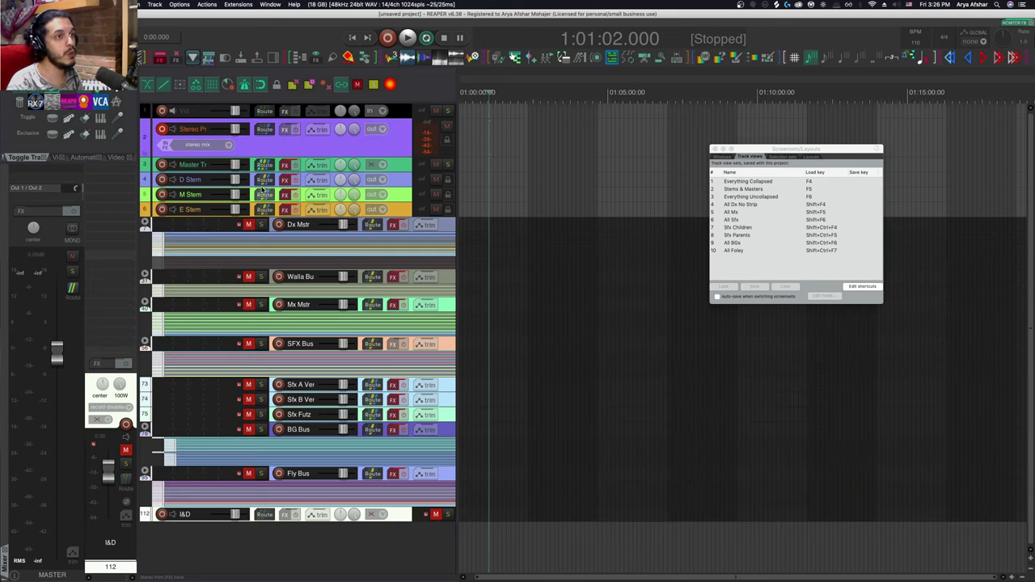
{"action": "double_click", "coordinate": [184, 131]}
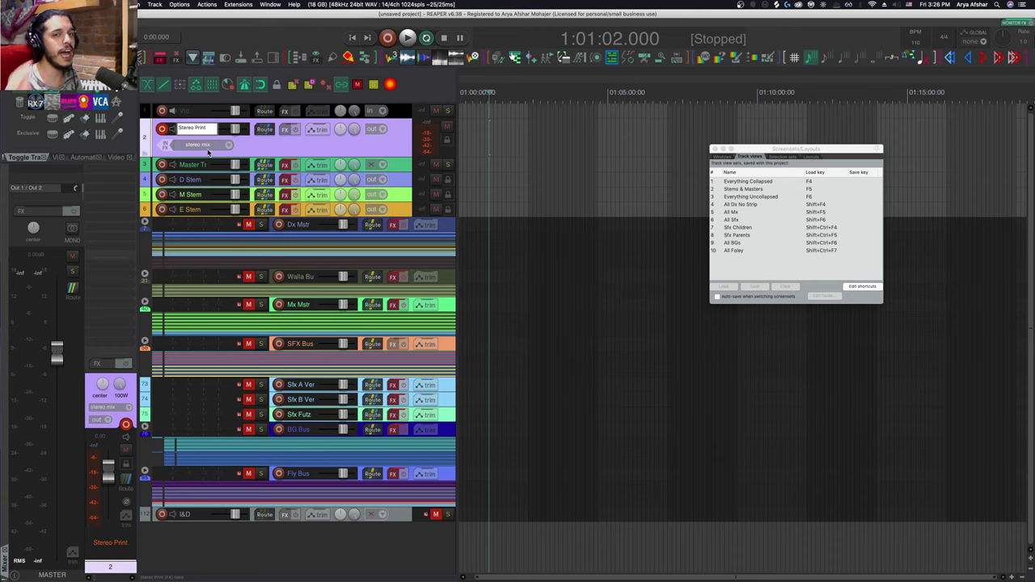
Step: Disarm Stereo Print with F4 and select the I&D track
{"action": "key", "text": "F4"}
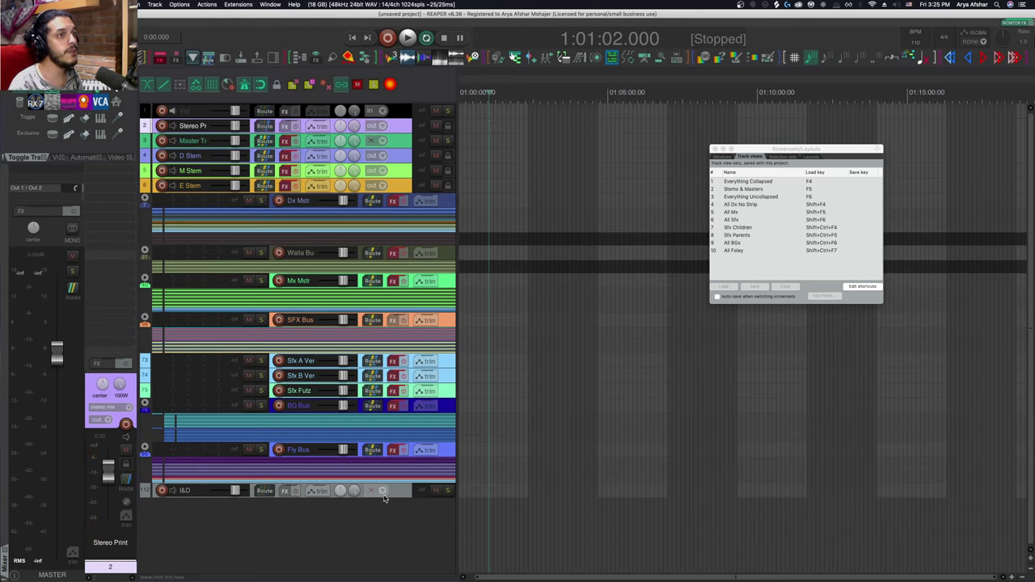
{"action": "left_click", "coordinate": [399, 495]}
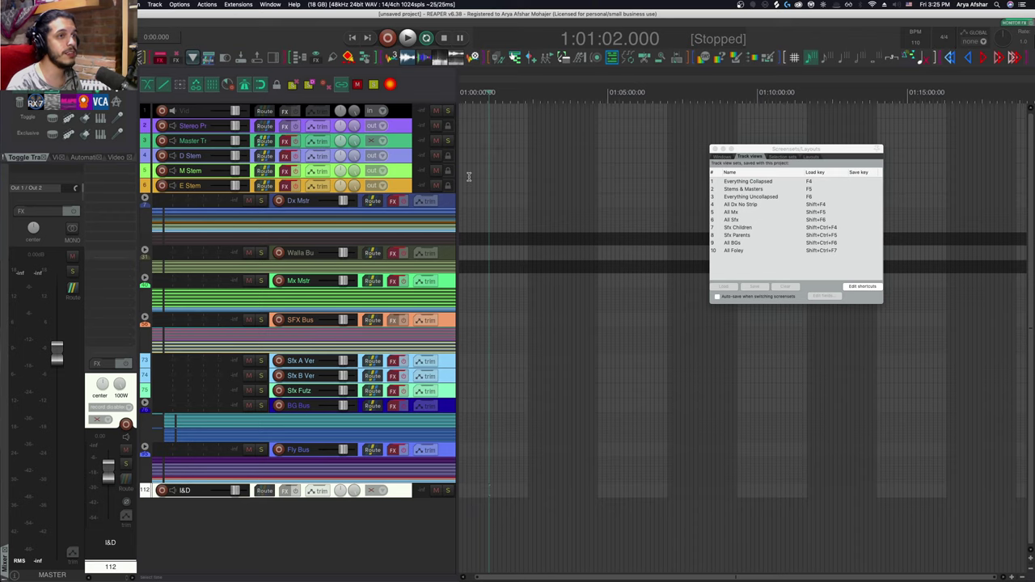
Step: Arm the D/M/E stems with F6, then arm Stereo Print so the stems disarm
{"action": "key", "text": "F6"}
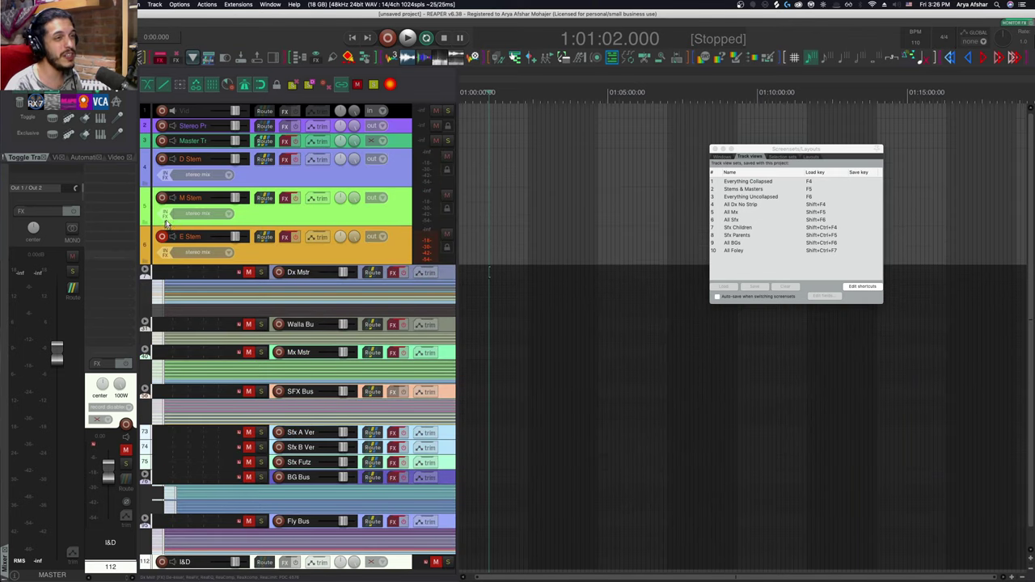
{"action": "left_click", "coordinate": [170, 126]}
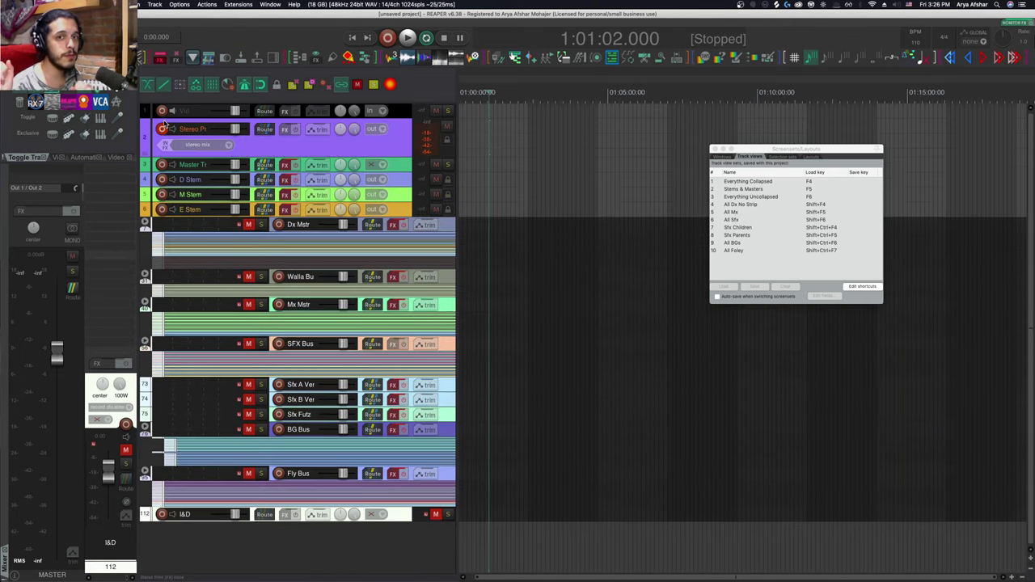